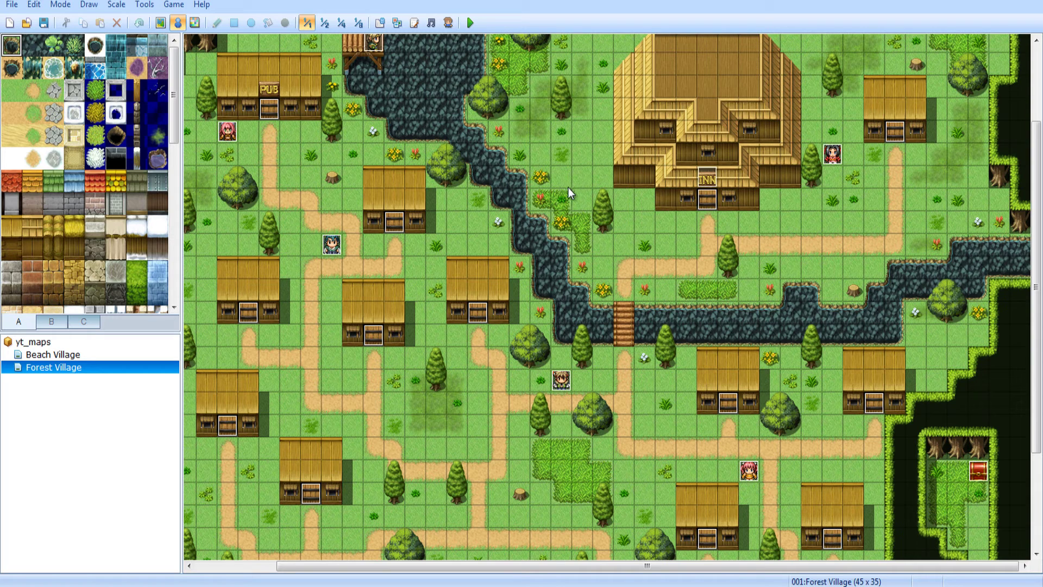
Select a few tiles on the village map and dismiss the Windows performance notification
left_click(589, 157)
left_click(602, 110)
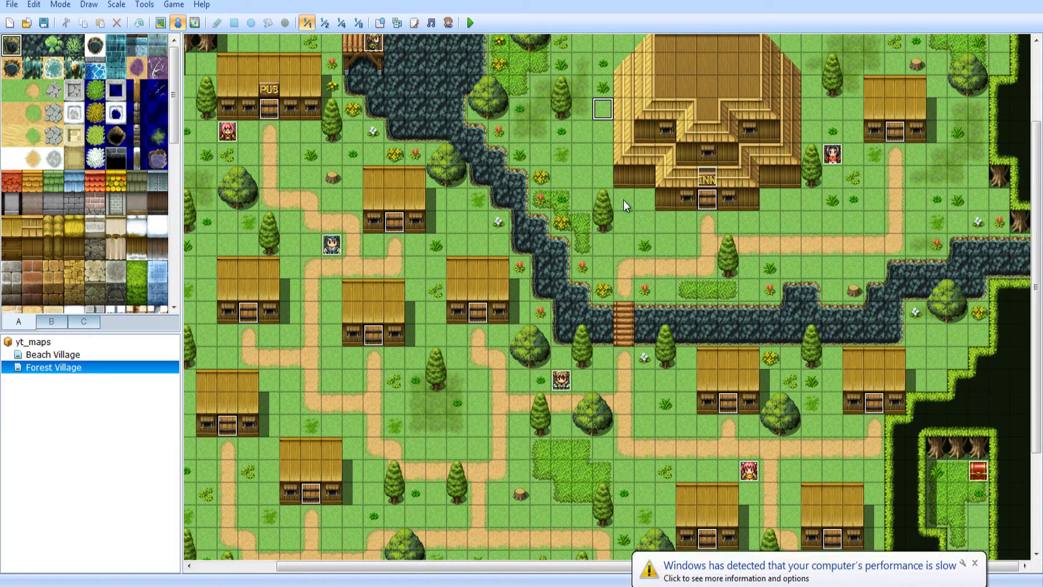
left_click(975, 565)
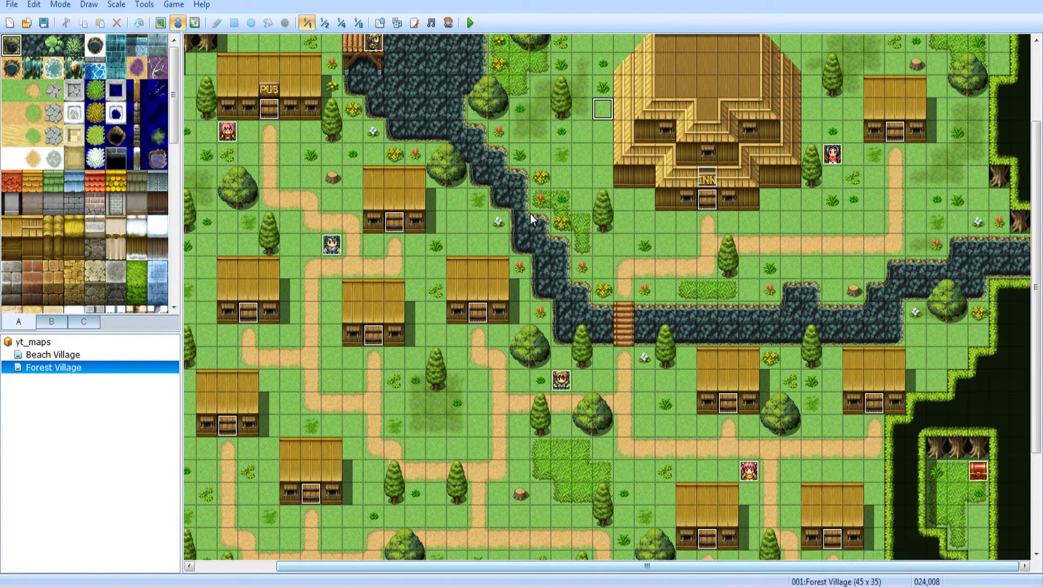
left_click(457, 131)
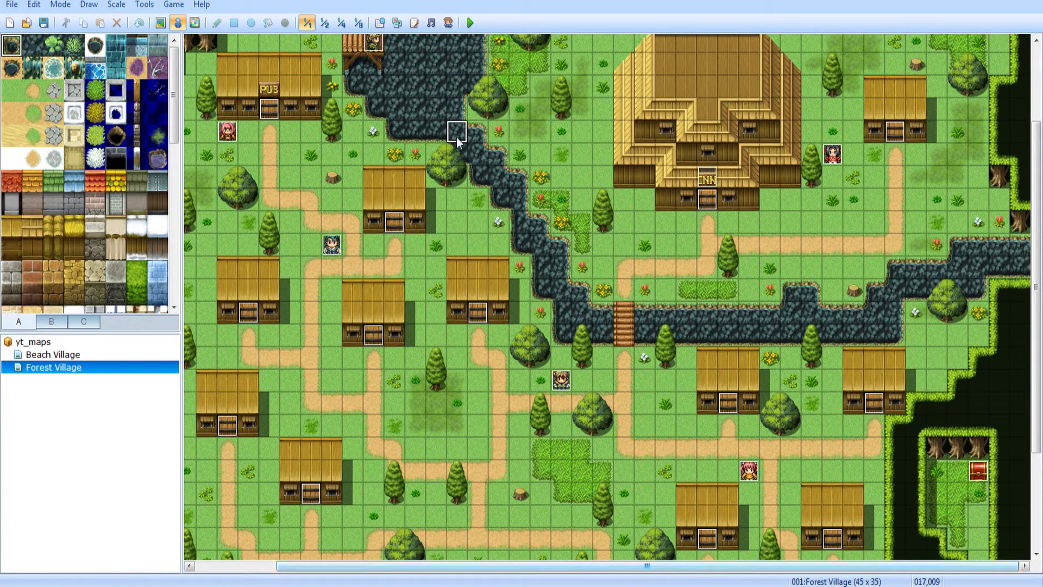
Open the Database's Tilesets tab and its Change Maximum dialog, showing 4
left_click(380, 22)
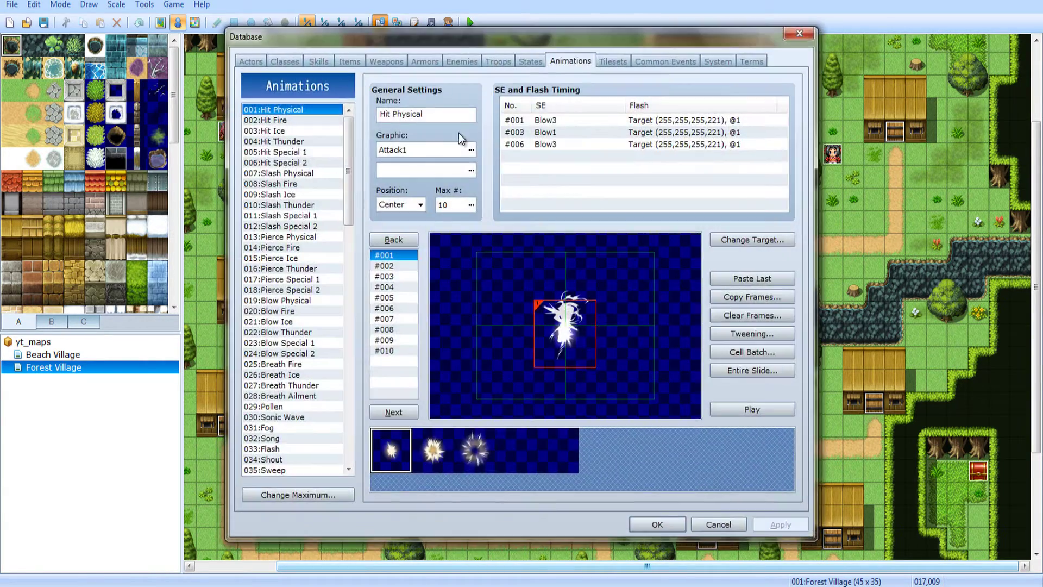
left_click(612, 62)
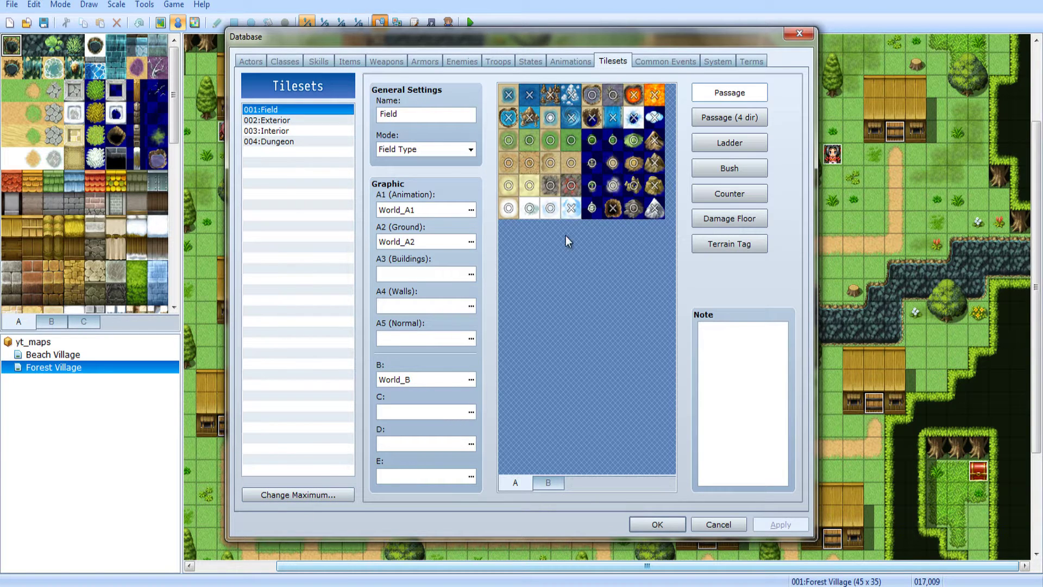
left_click(312, 501)
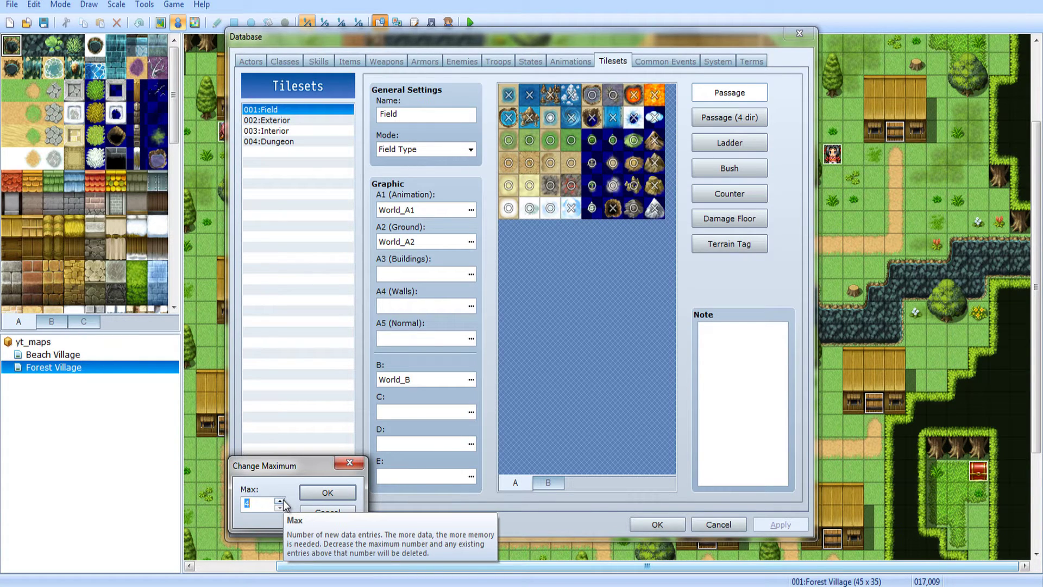
Raise the tileset maximum from 4 to 5 to add slot 005
left_click(325, 512)
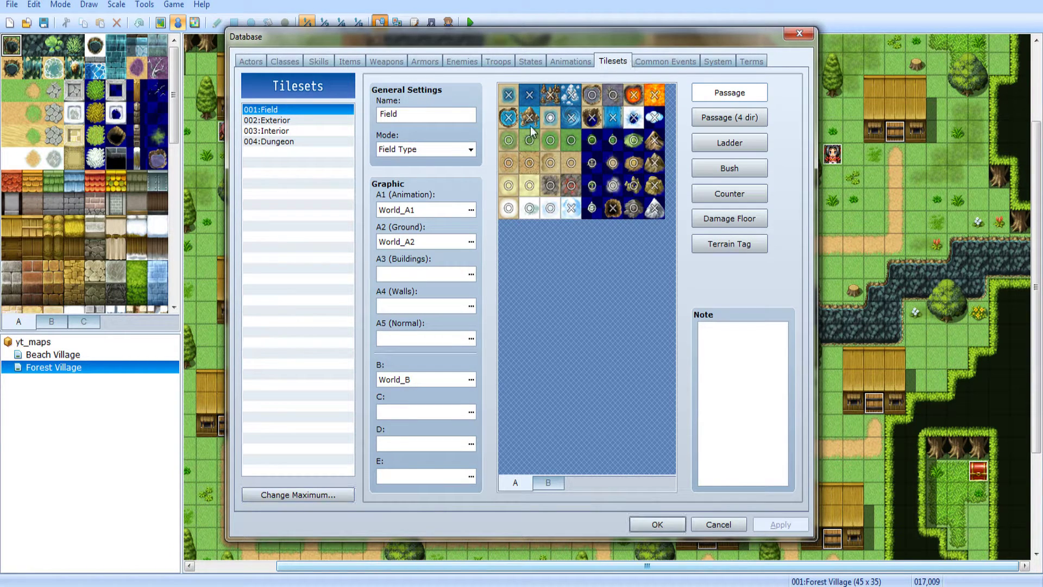
left_click(264, 495)
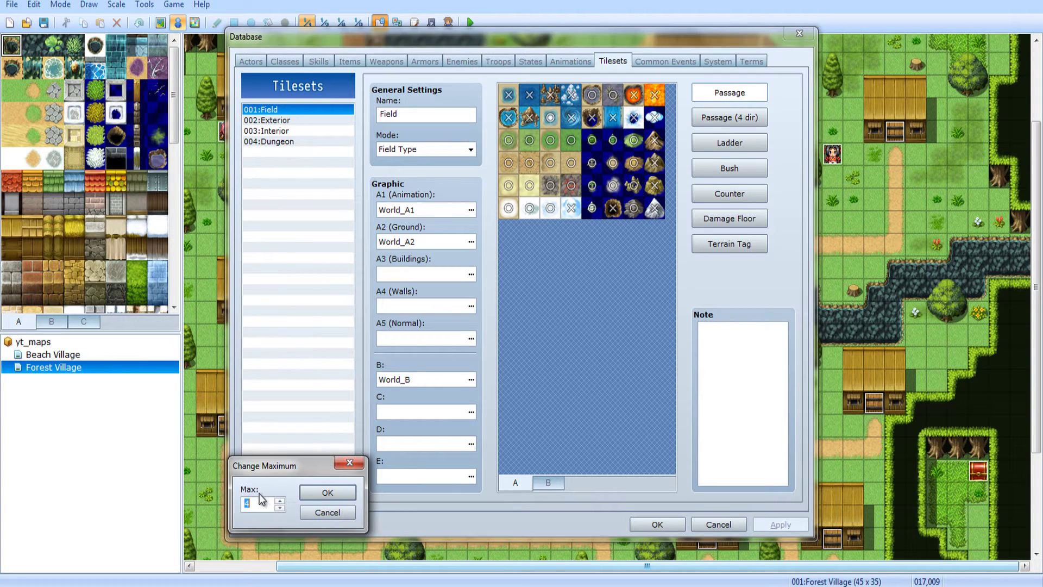
left_click(280, 500)
left_click(328, 492)
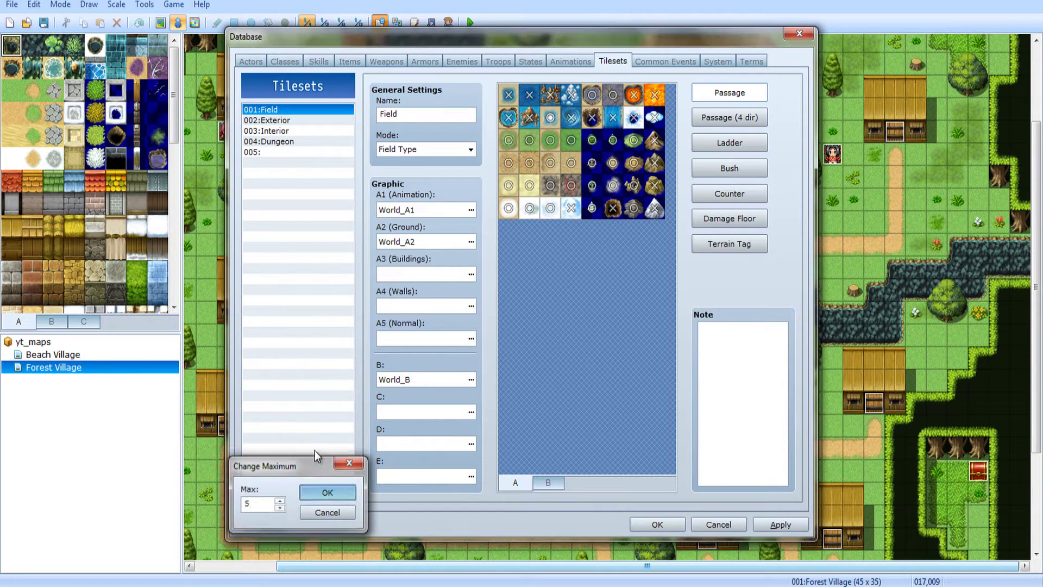
left_click(261, 152)
Name tileset 005 'Exterios Vibrant', replacing a mistyped entry
left_click(413, 115)
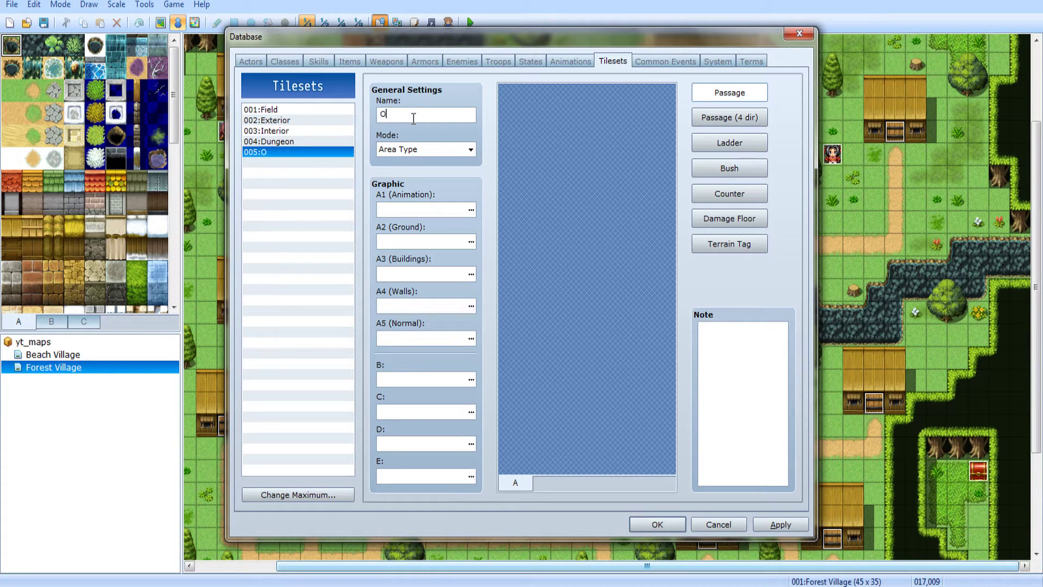
key("BackSpace")
key("BackSpace")
key("BackSpace")
key("BackSpace")
type("Insid")
double_click(413, 115)
key("BackSpace")
type("Exterei")
type("ios")
type(" Vibran")
left_click(461, 149)
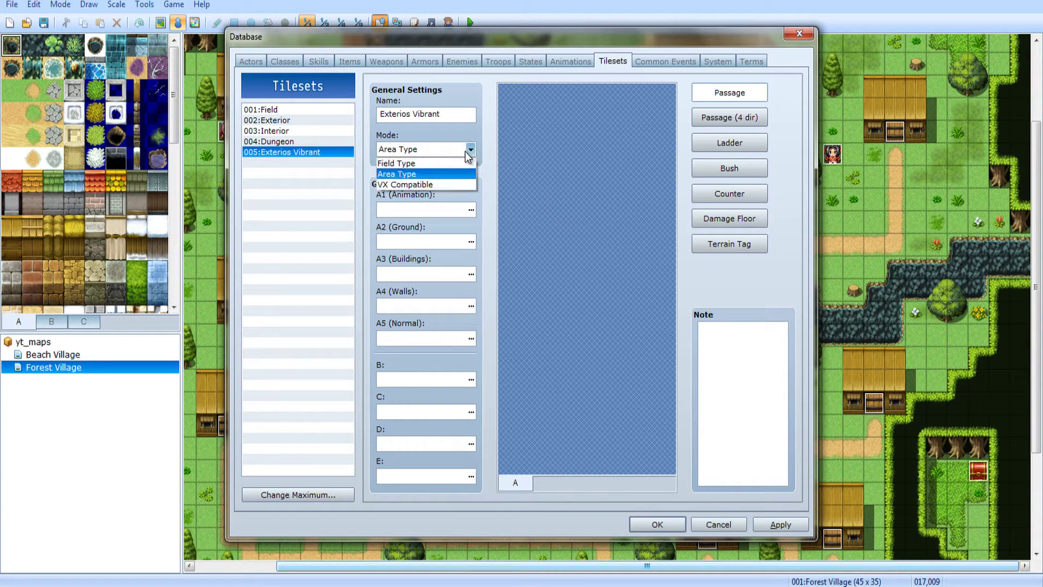
left_click(487, 145)
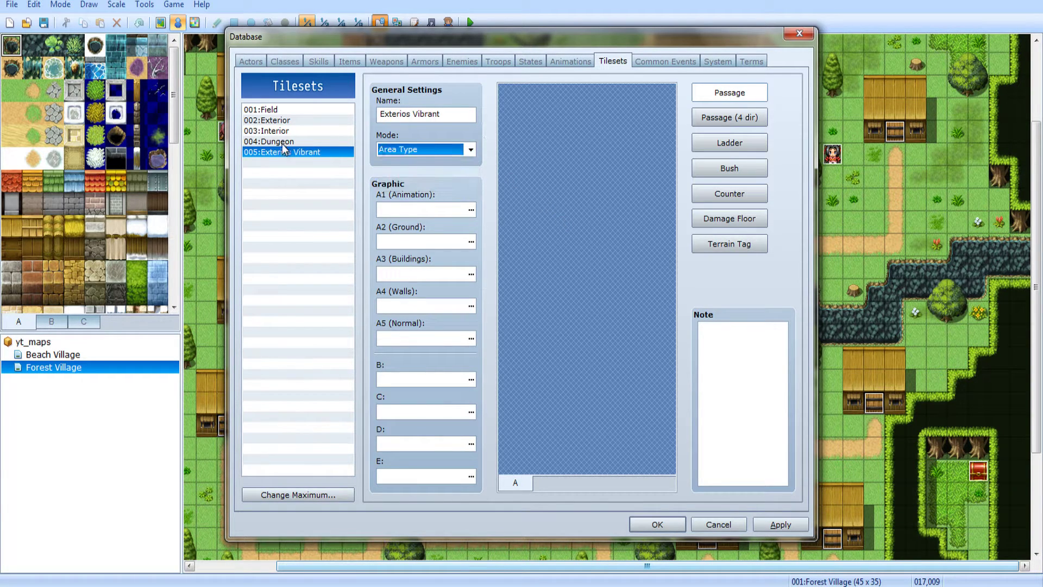
left_click(294, 130)
left_click(292, 124)
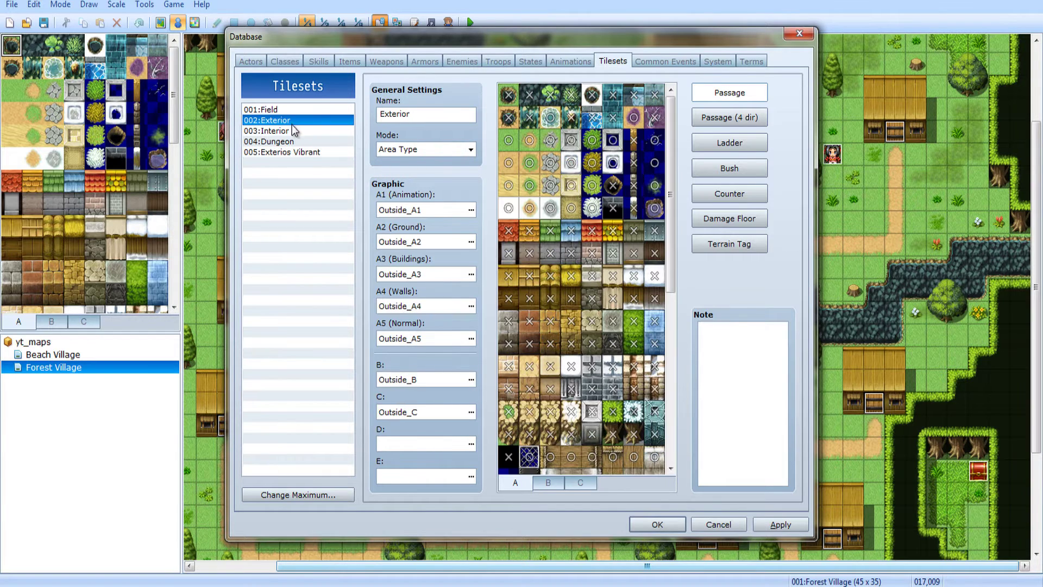
left_click(337, 154)
left_click(470, 149)
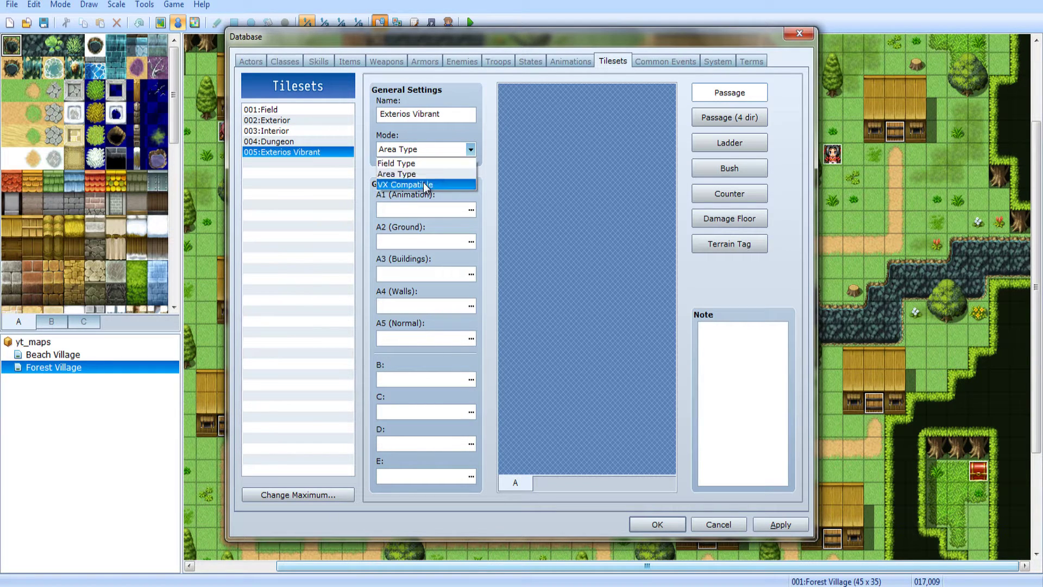
left_click(423, 184)
left_click(423, 149)
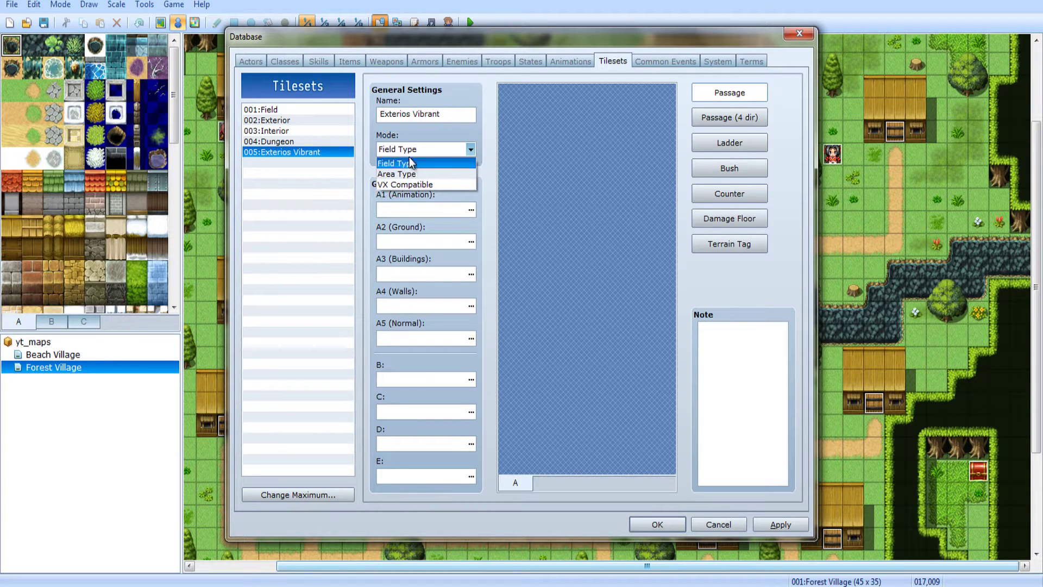
left_click(408, 174)
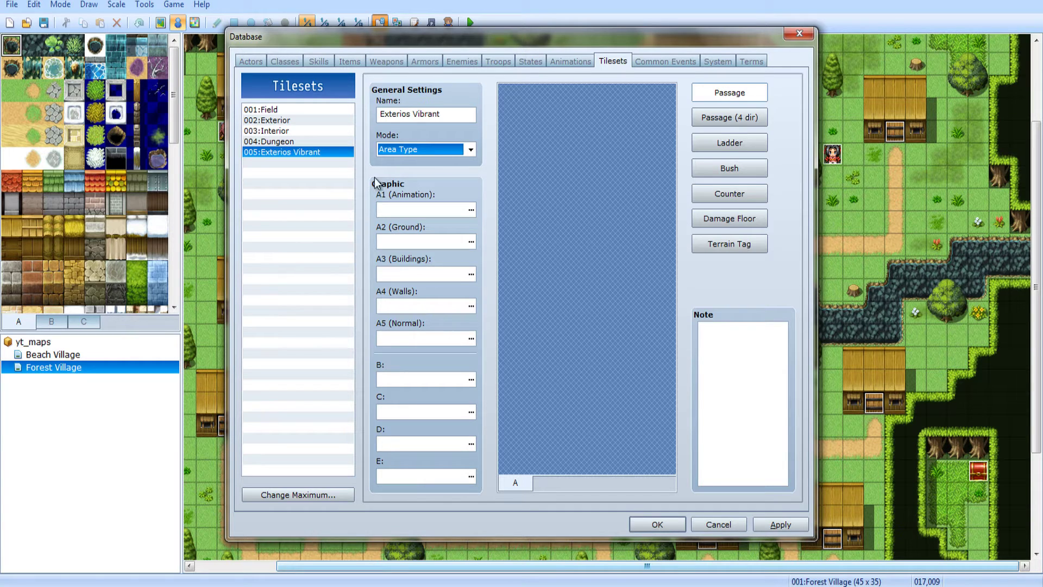
left_click(426, 147)
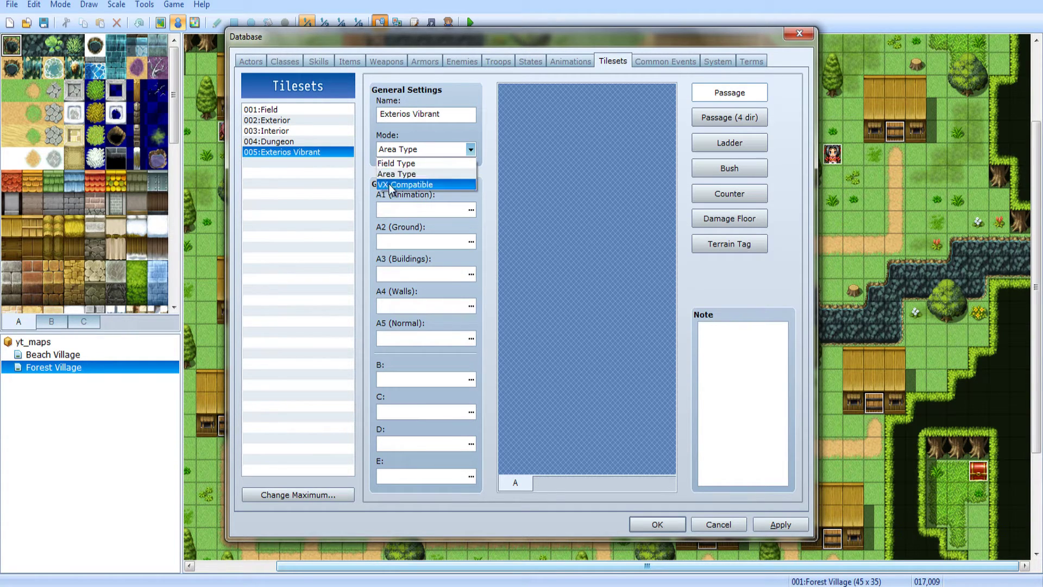
left_click(421, 175)
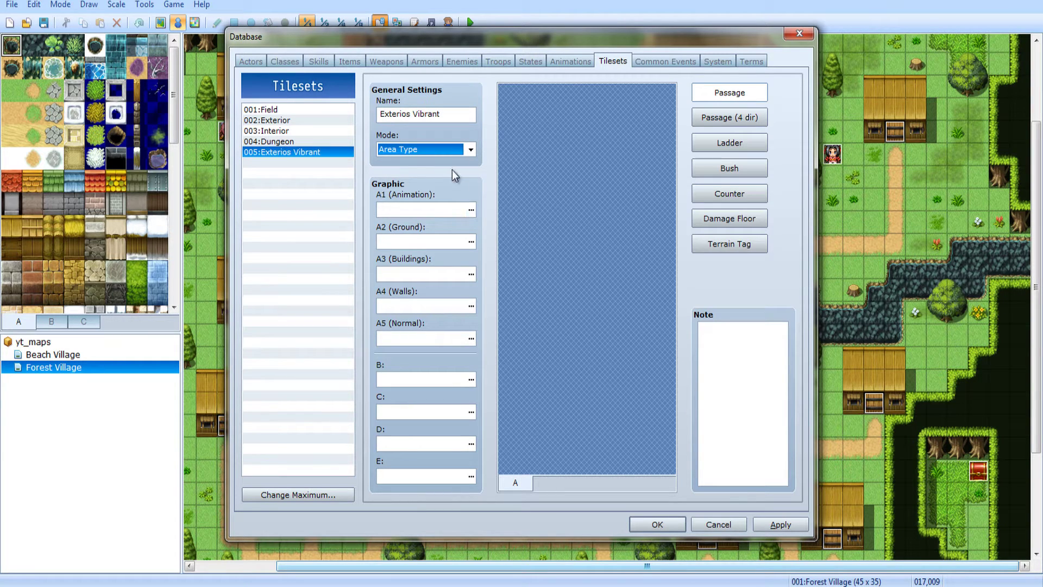
left_click(431, 152)
left_click(424, 167)
left_click(286, 109)
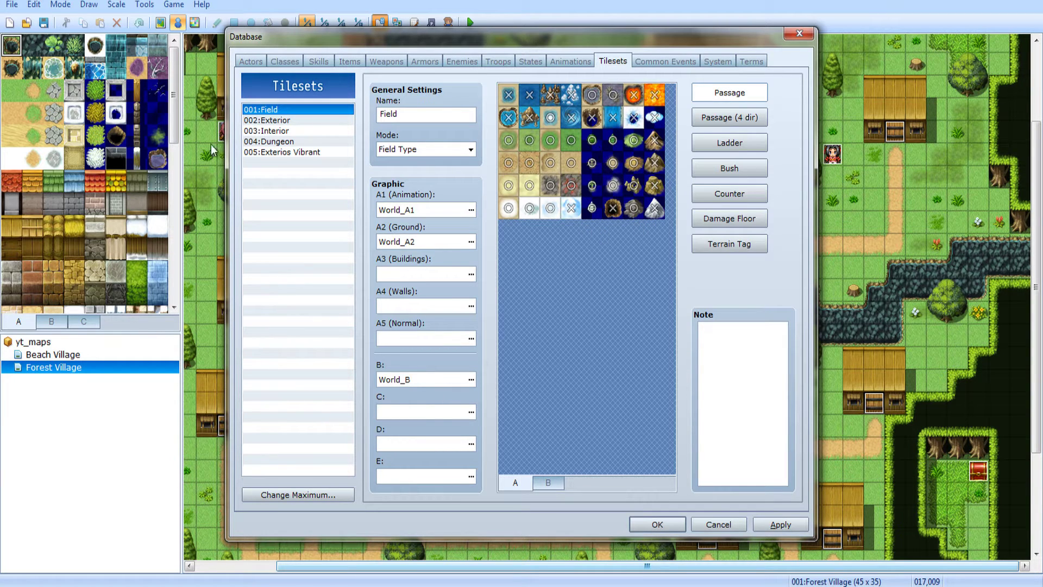
left_click(271, 153)
left_click(435, 152)
left_click(430, 168)
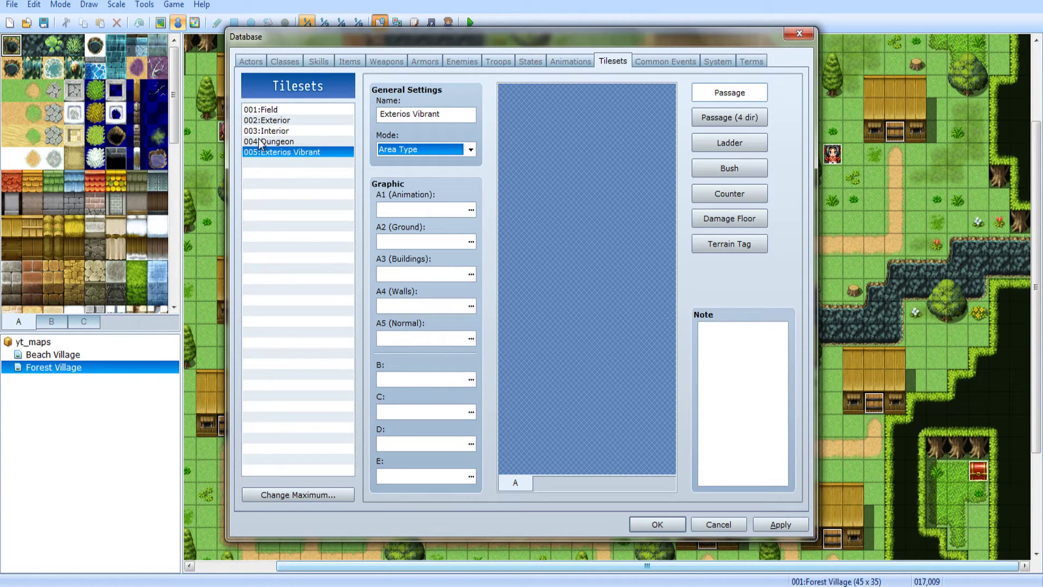
left_click(299, 152)
Preview Dungeon_A1 for the A1 slot without applying it, then close the Database with OK
left_click(471, 211)
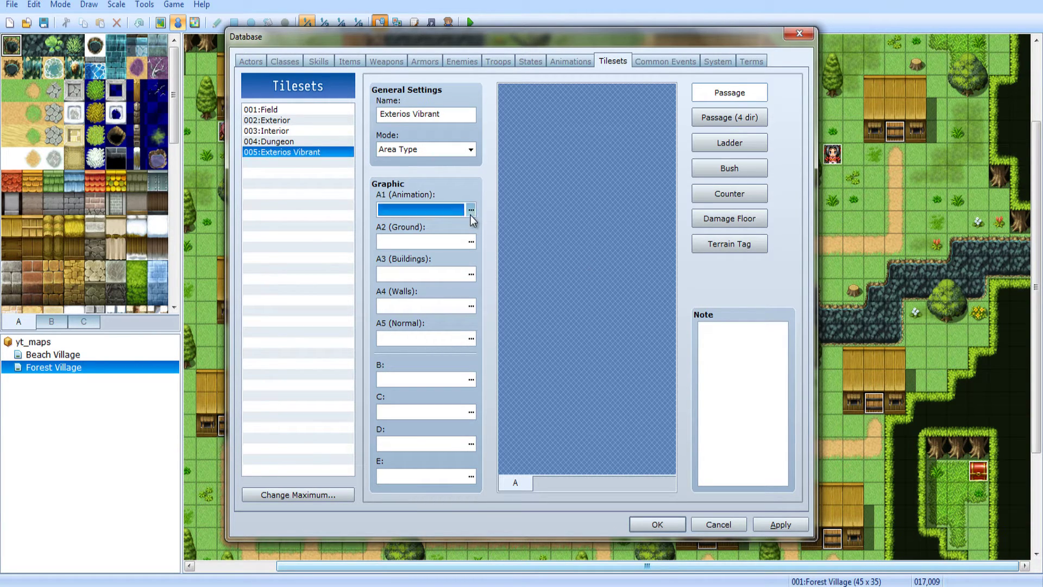
left_click(357, 145)
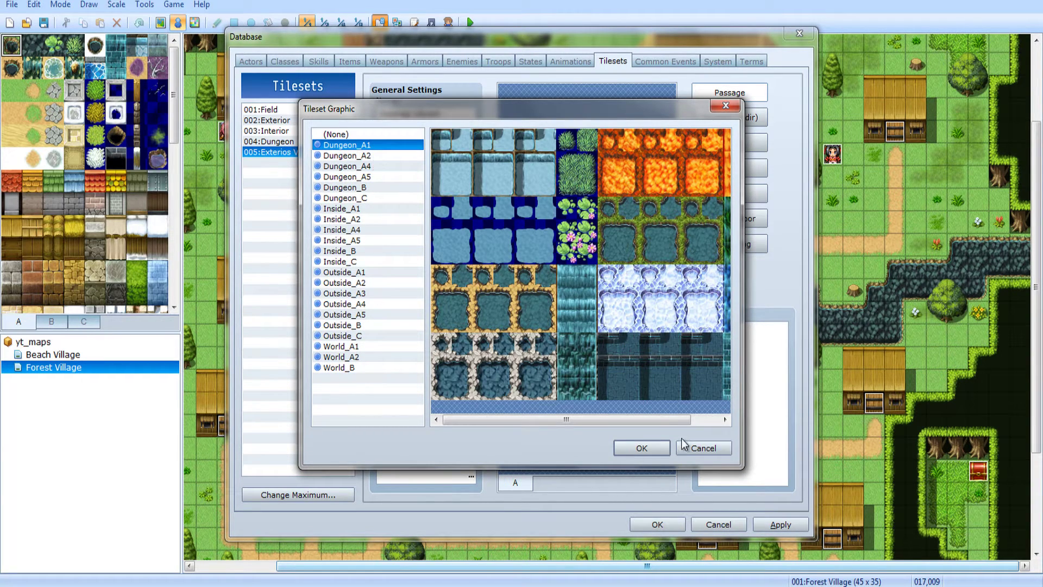
left_click(701, 448)
left_click(657, 524)
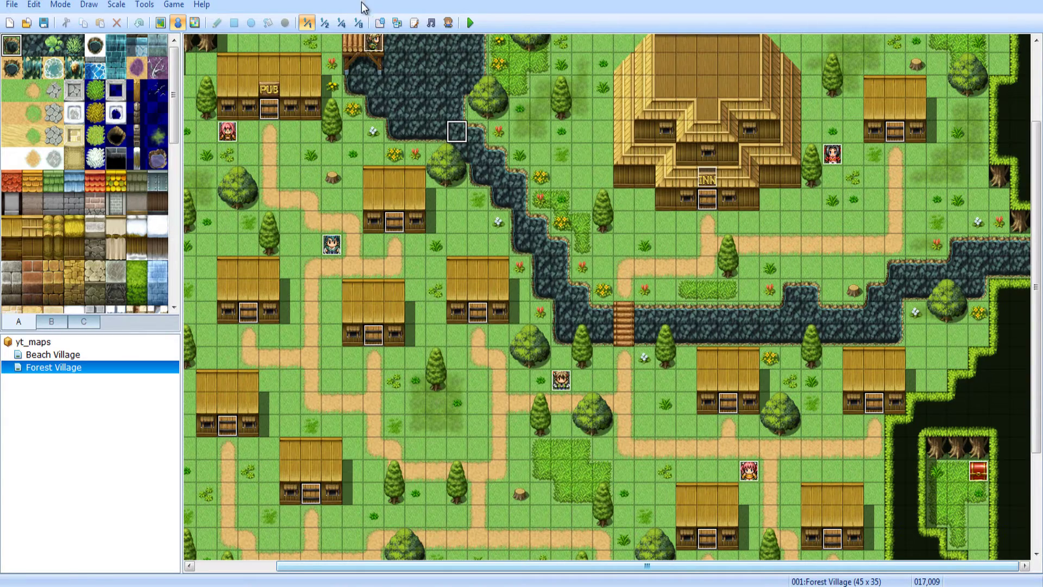
Import all seven Outside images from the edits folder into Graphics/Tilesets with no translucent colour, then reopen the Database
left_click(396, 23)
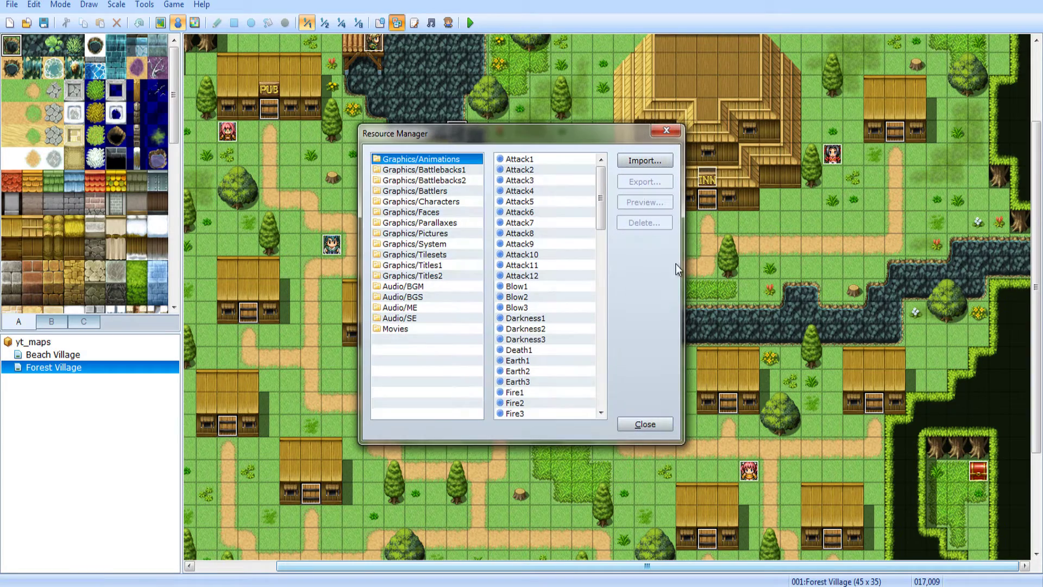
left_click(408, 255)
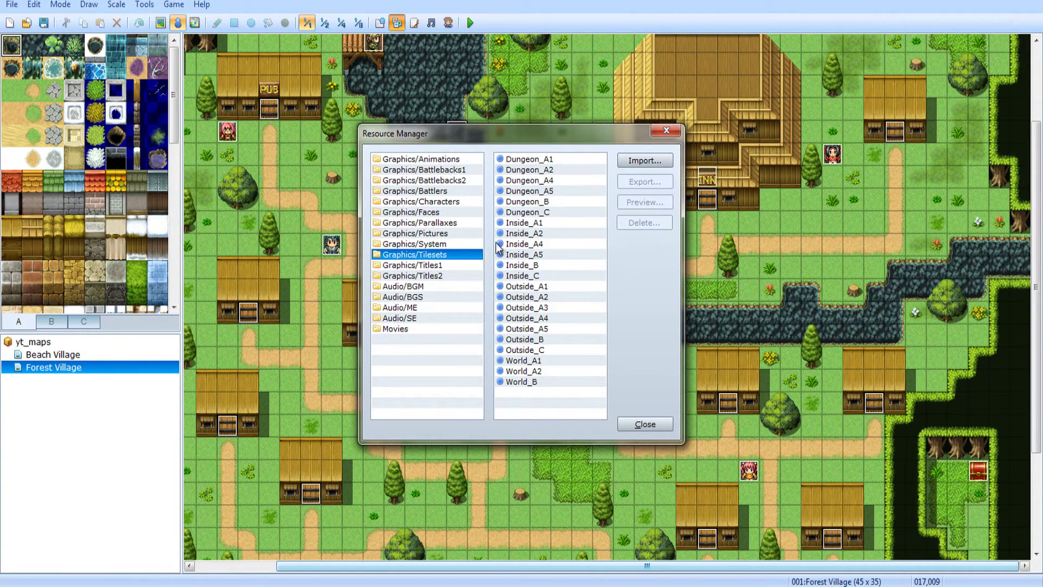
left_click(652, 162)
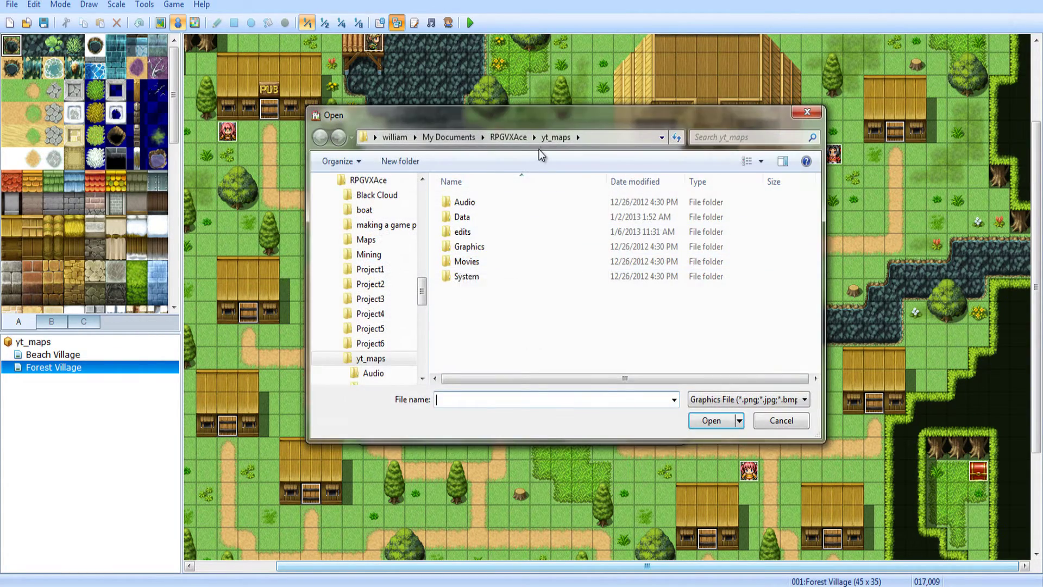
double_click(462, 232)
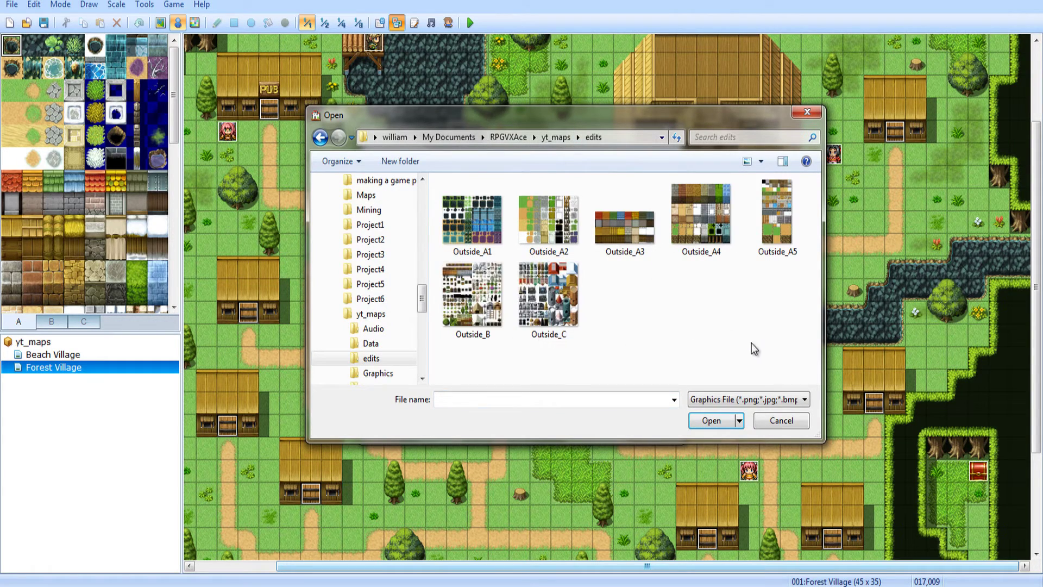
key("ctrl+a")
left_click(709, 419)
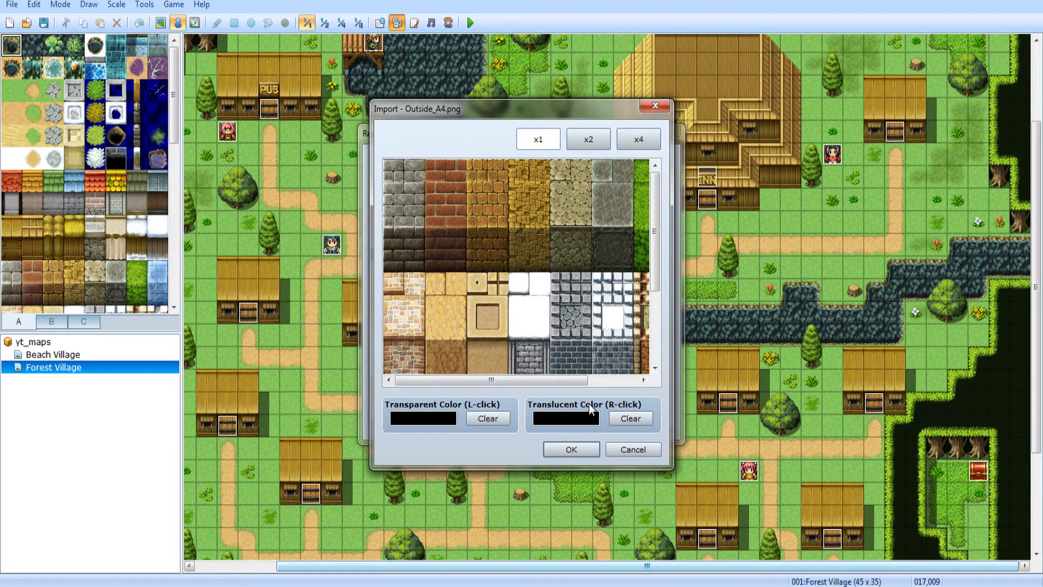
left_click(631, 418)
left_click(571, 449)
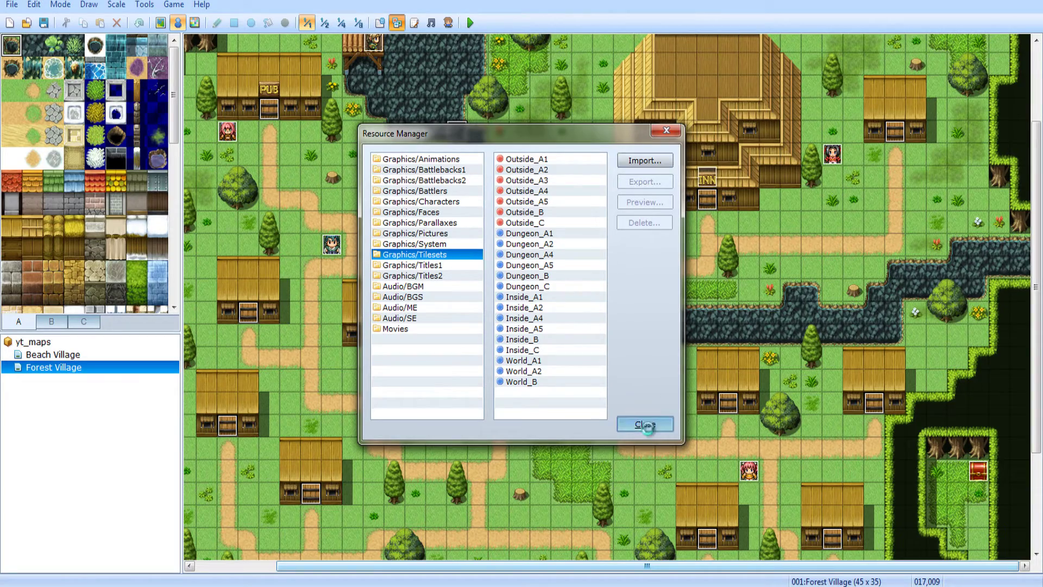
left_click(645, 423)
left_click(379, 23)
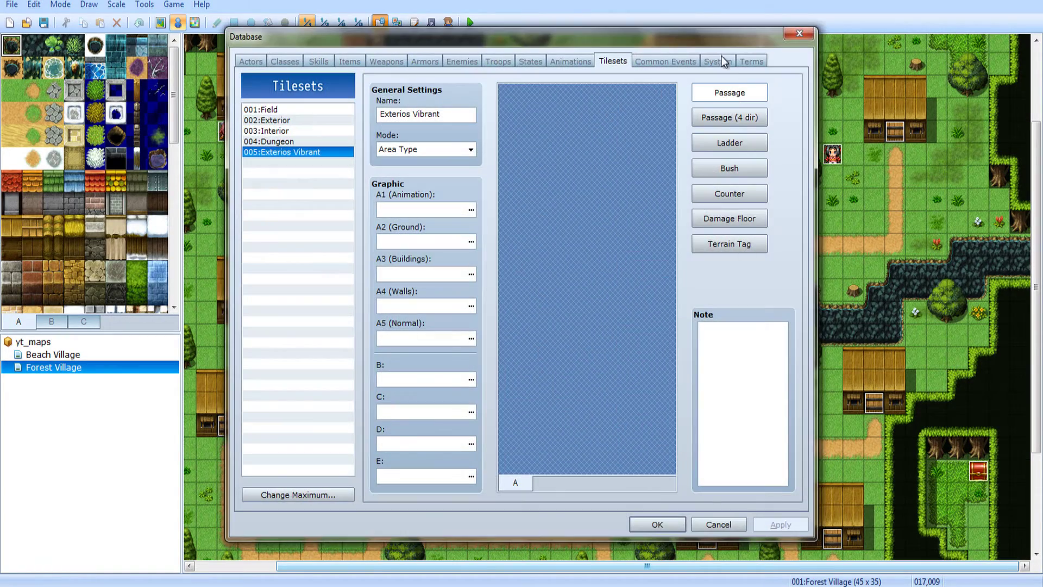
Close the Database and reopen the Forest Village map, centred on the village
left_click(799, 34)
scroll(581, 357, "down", 3)
scroll(581, 357, "left", 2, "shift")
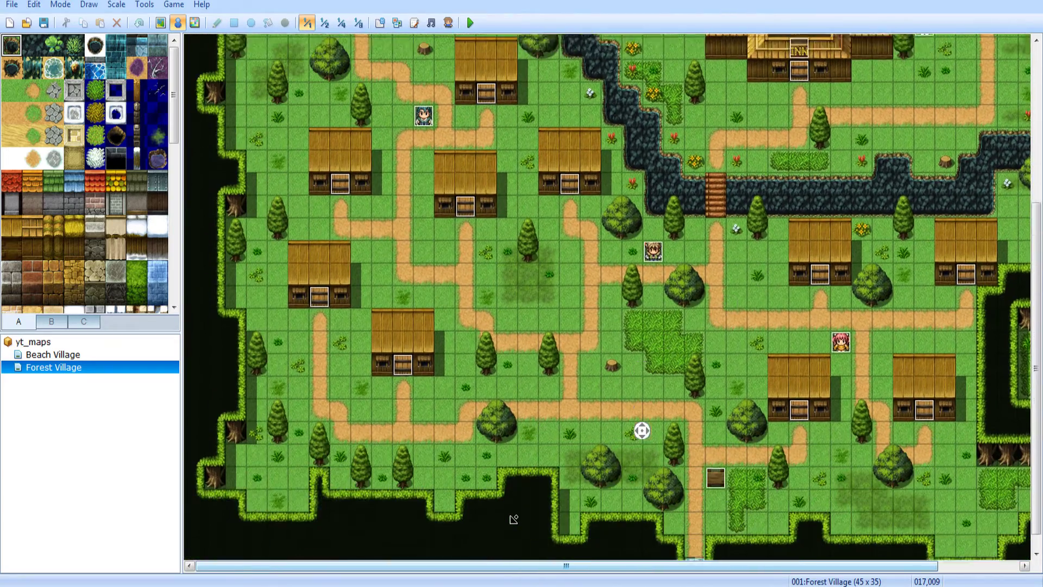
scroll(581, 357, "up", 4)
scroll(581, 357, "right", 1, "shift")
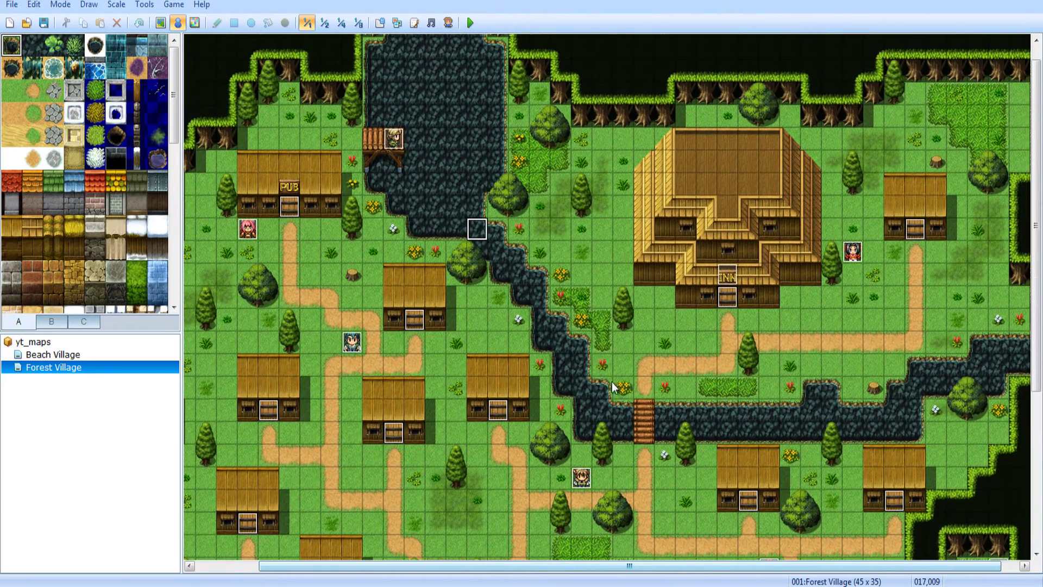
left_click(66, 356)
left_click(77, 374)
middle_click(657, 333)
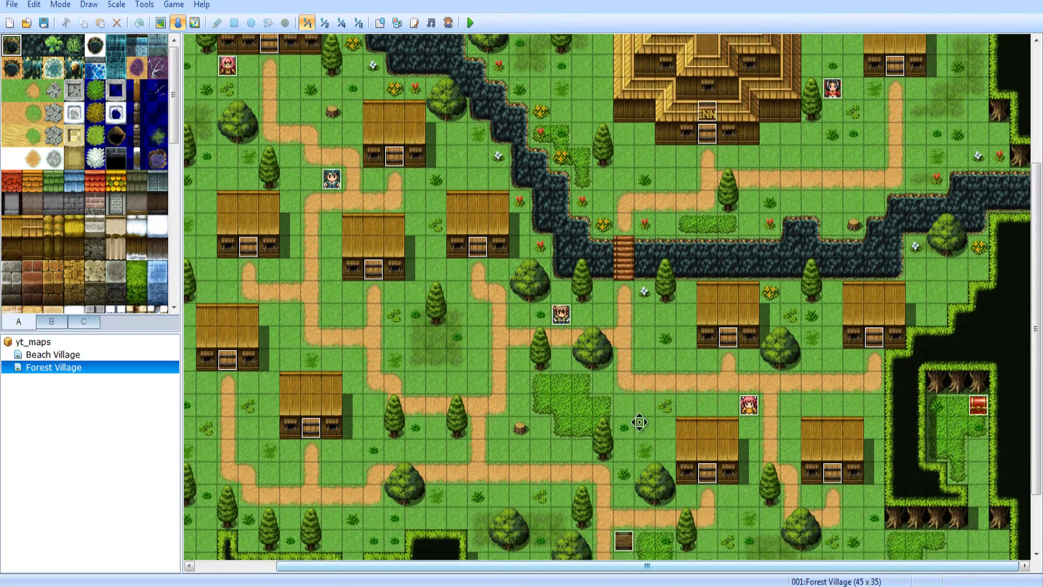
middle_click(421, 177)
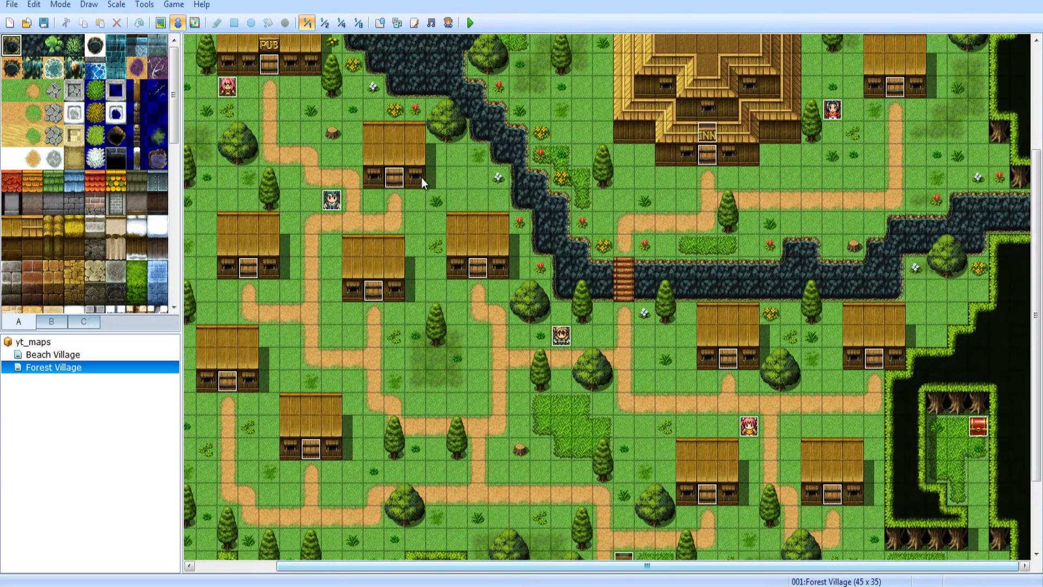
In Map mode, paint dirt tiles joining two Forest Village paths, then reopen the tileset Database
left_click(160, 22)
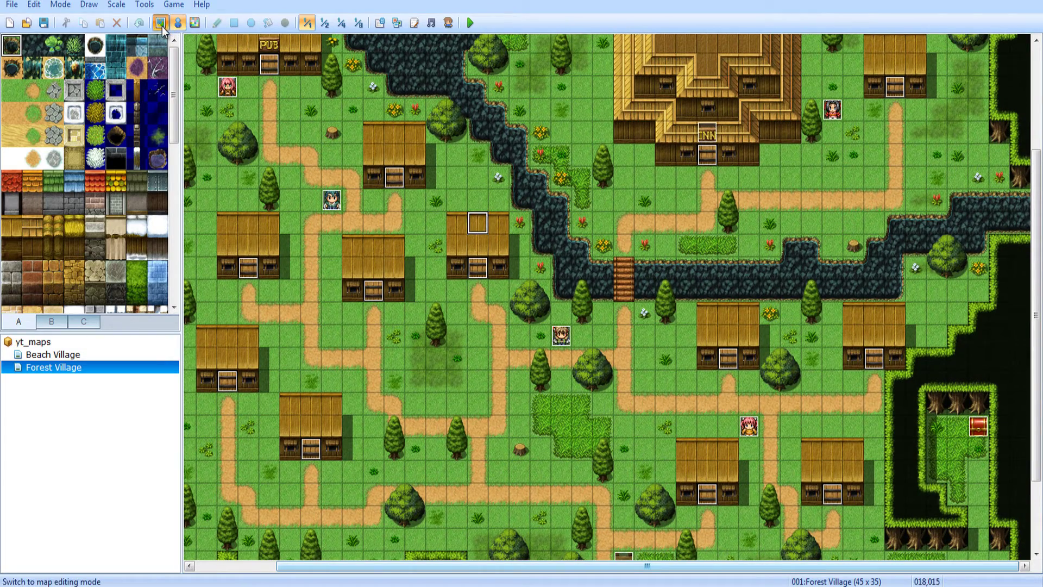
scroll(624, 396, "down", 5)
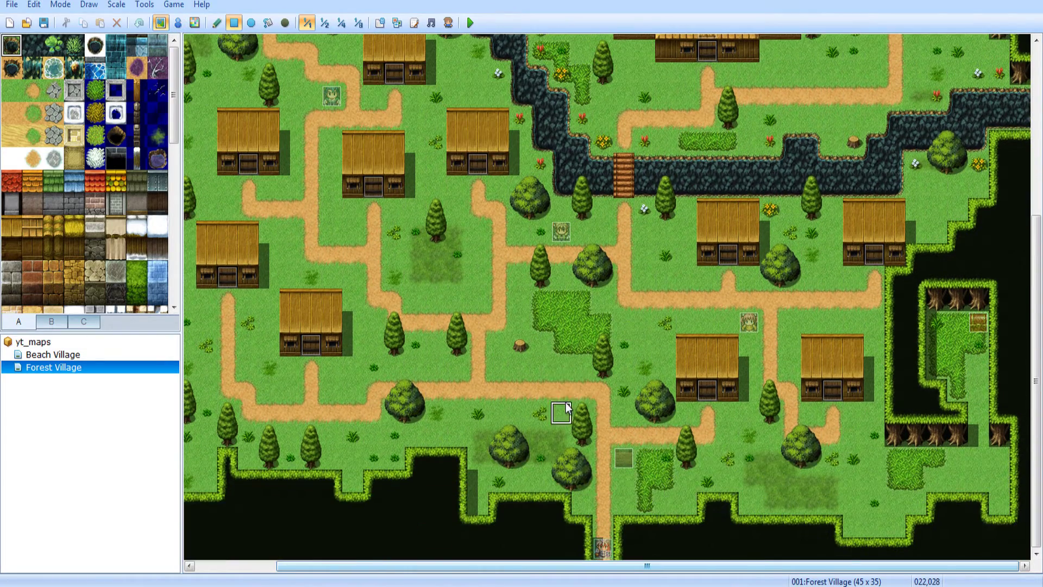
left_click(600, 412)
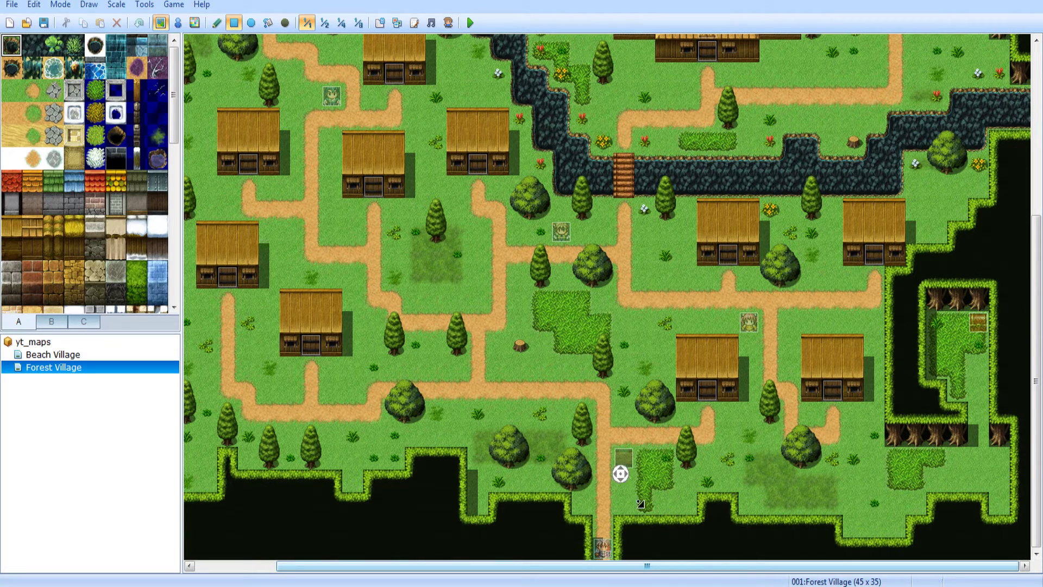
middle_click_drag(658, 411, 678, 342)
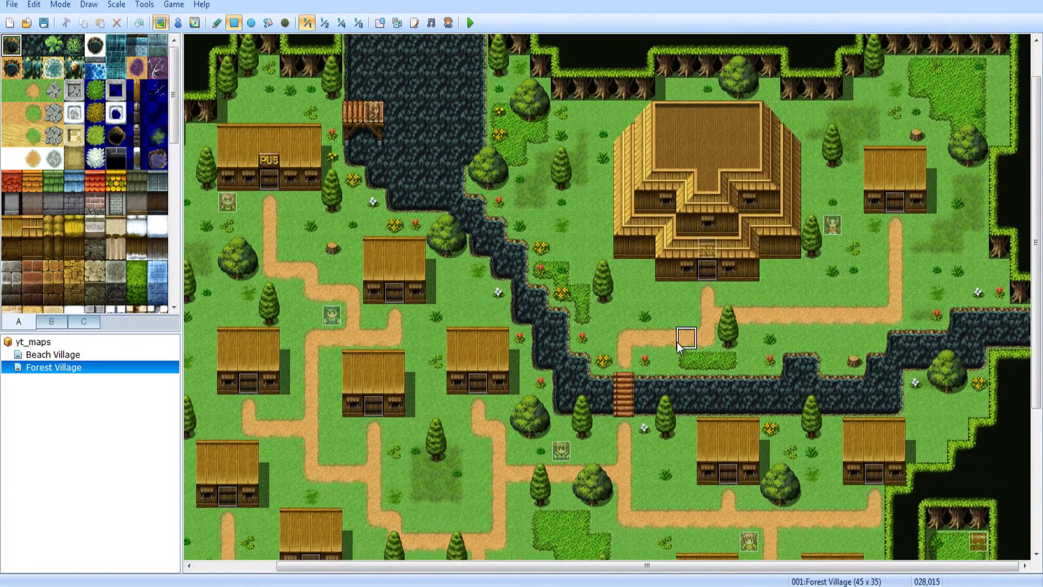
scroll(687, 286, "up", 2)
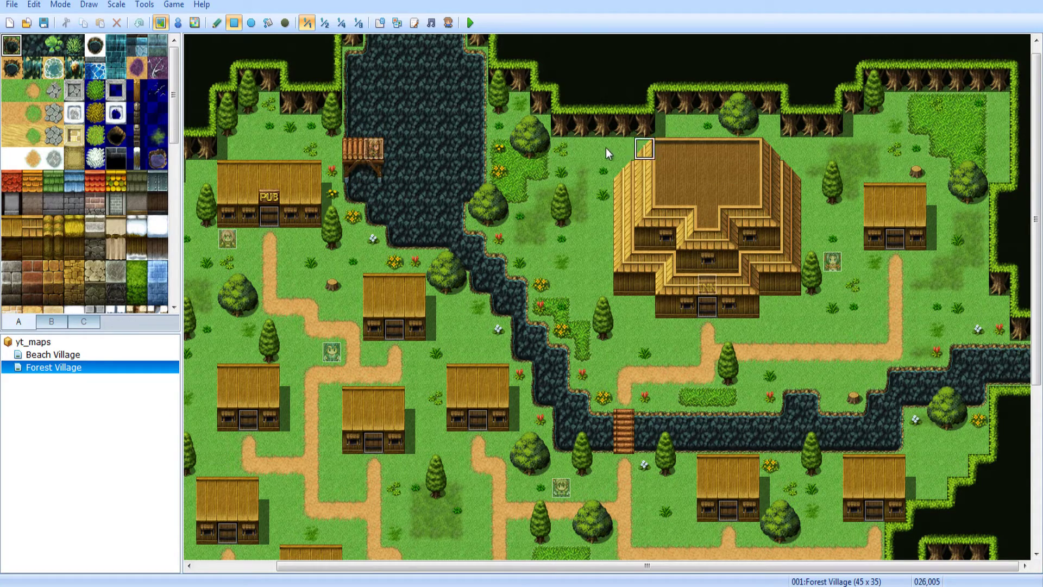
left_click(380, 23)
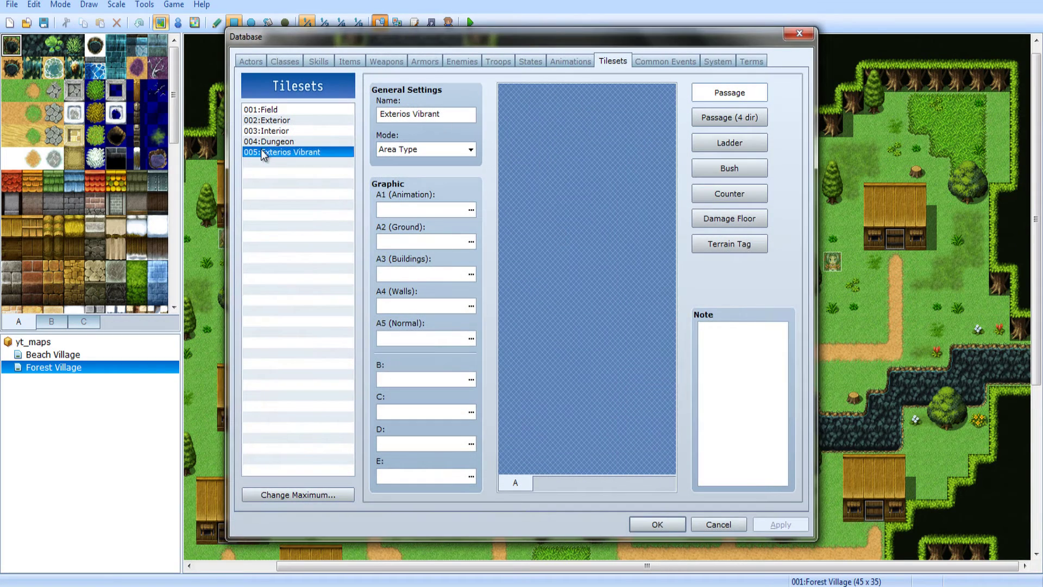
Assign Outside_A1 and Outside_A2 to the A1 and A2 graphic slots
double_click(461, 211)
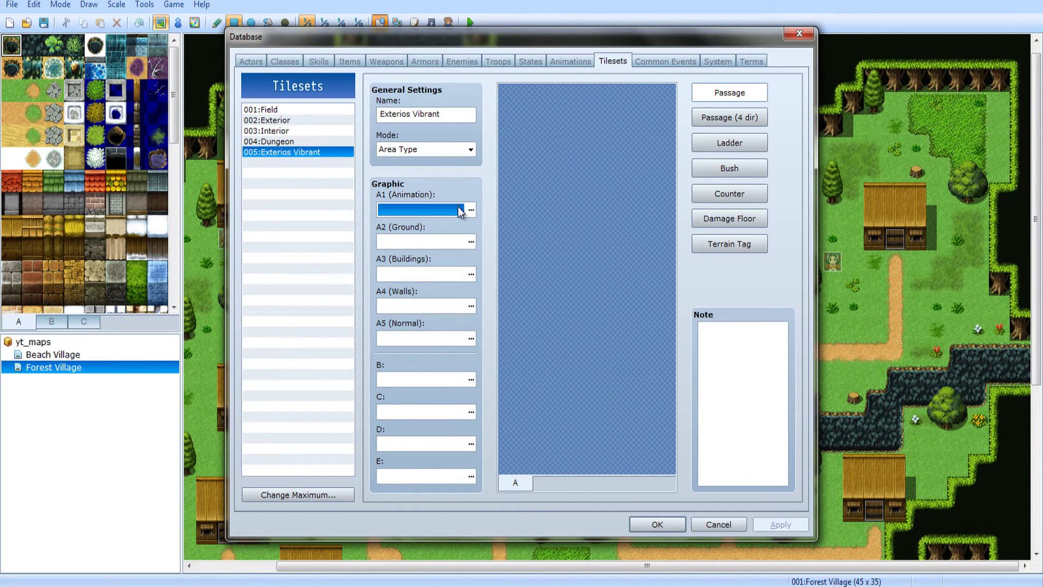
left_click(349, 146)
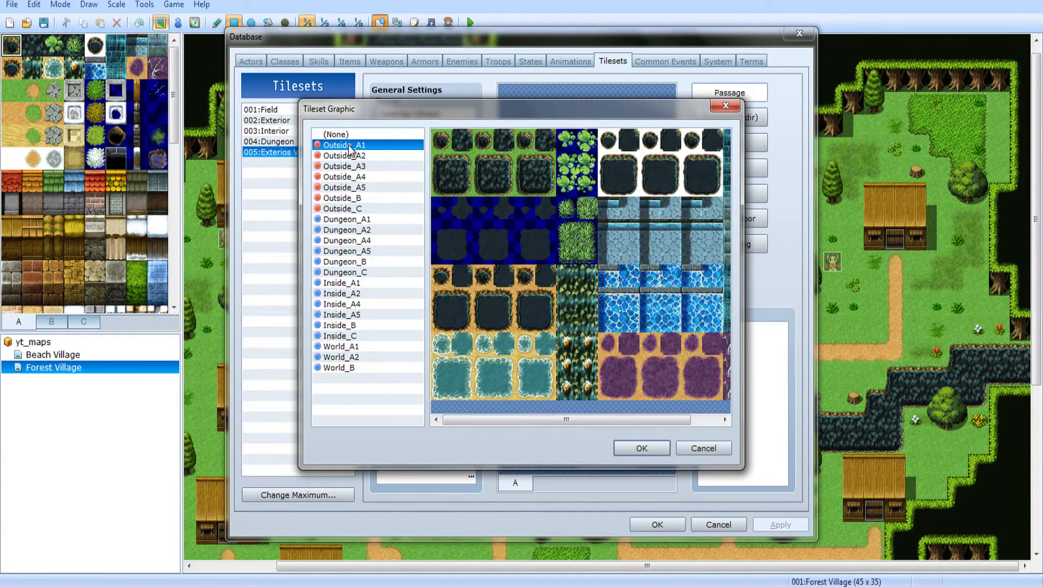
left_click_drag(465, 112, 653, 86)
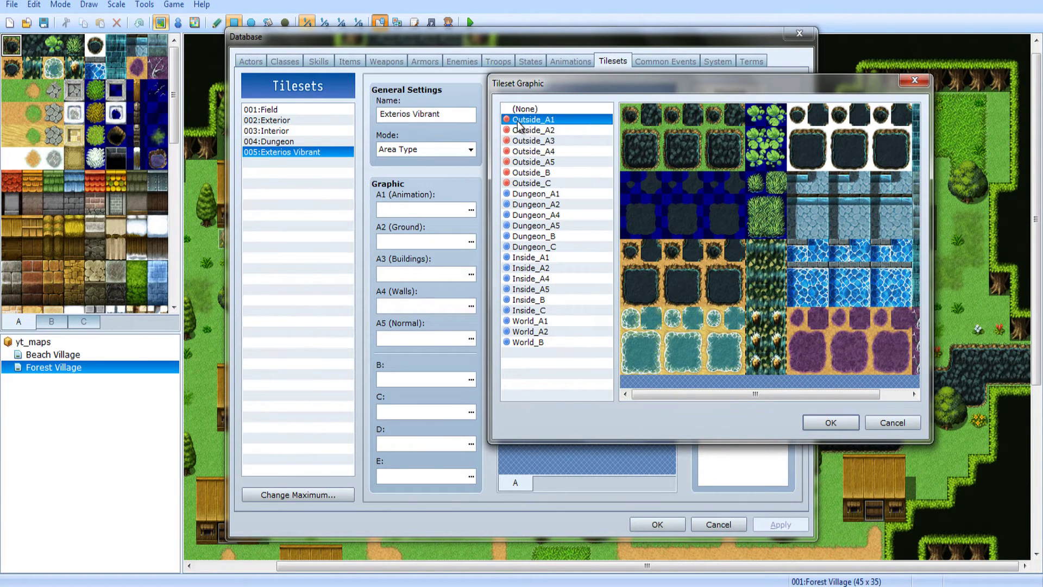
left_click(828, 425)
left_click(471, 243)
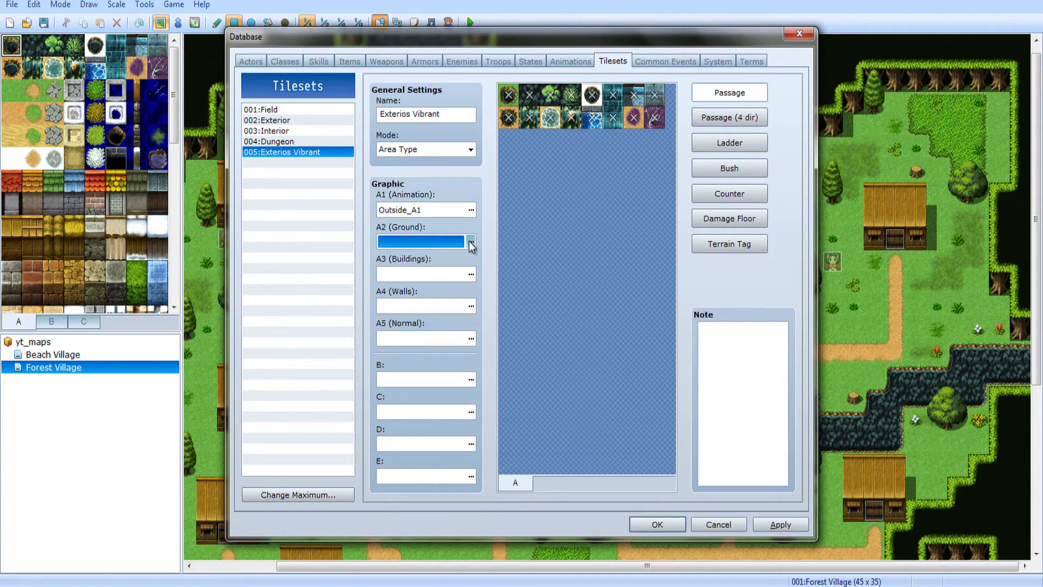
left_click_drag(488, 110, 705, 115)
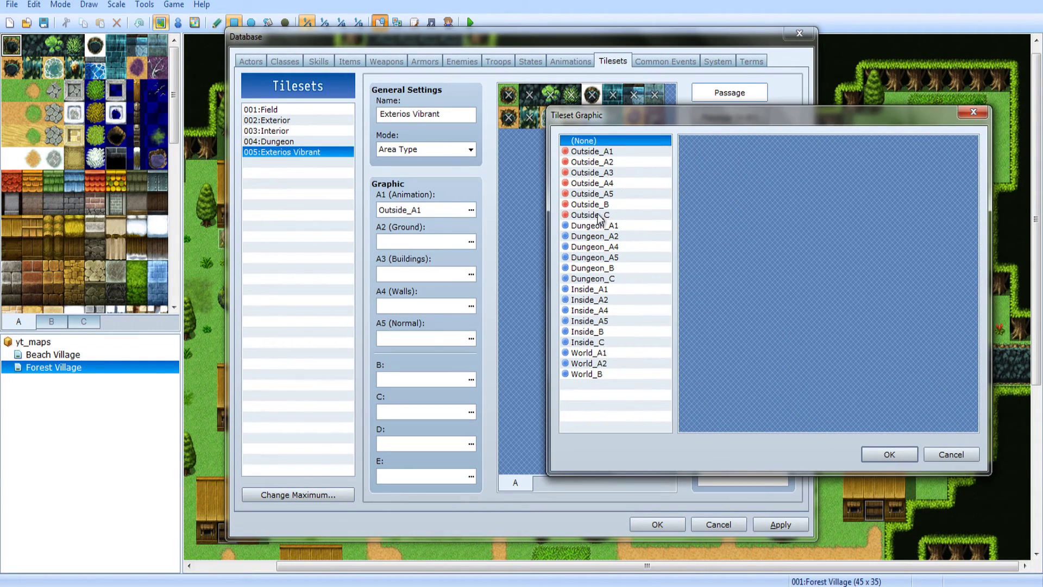
left_click(611, 162)
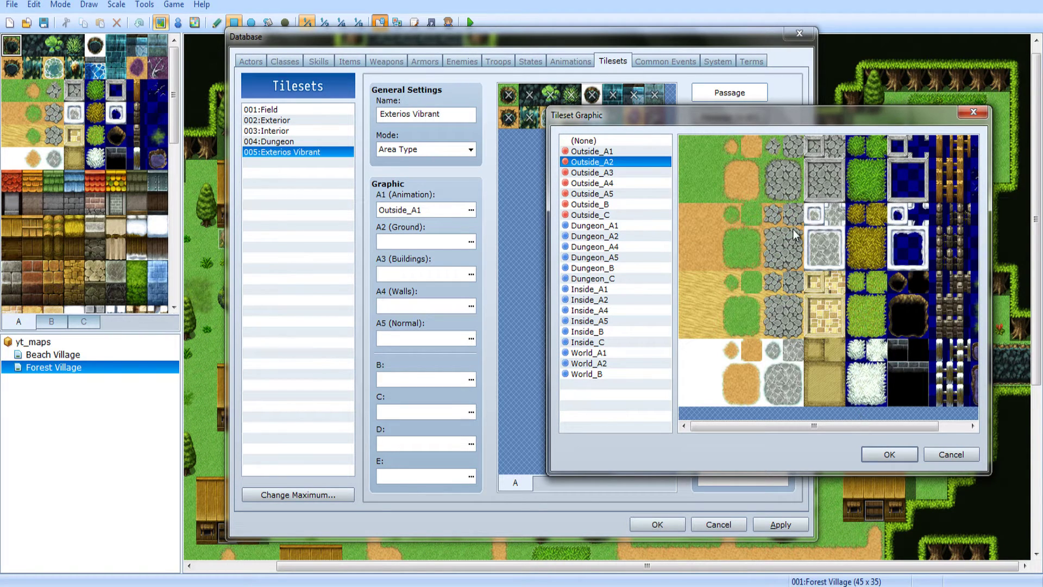
left_click_drag(885, 425, 806, 418)
double_click(589, 162)
Assign Outside_A3, Outside_A4 and Outside_A5 to the A3–A5 slots
double_click(463, 273)
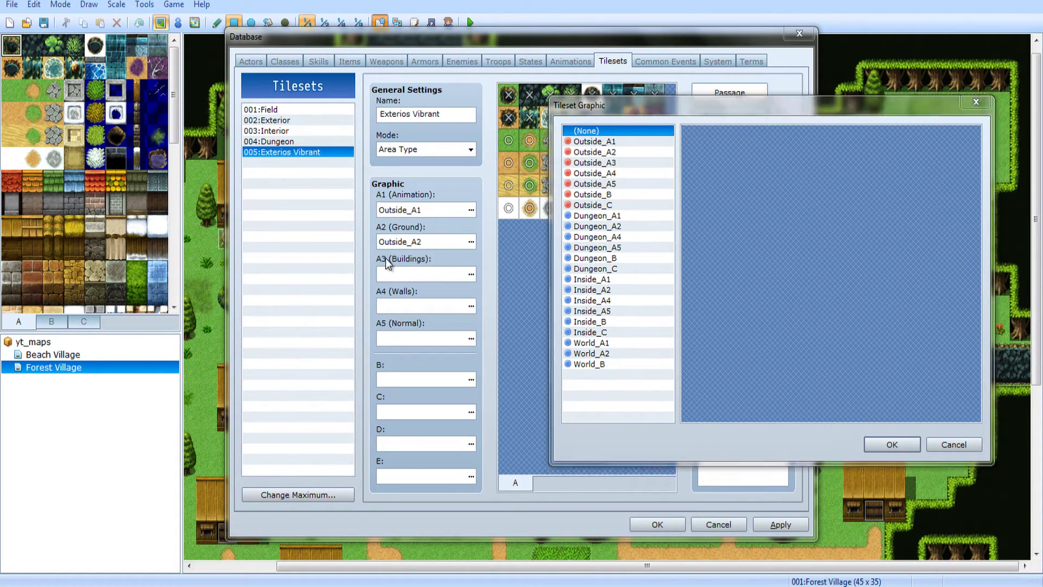
left_click(591, 162)
double_click(591, 164)
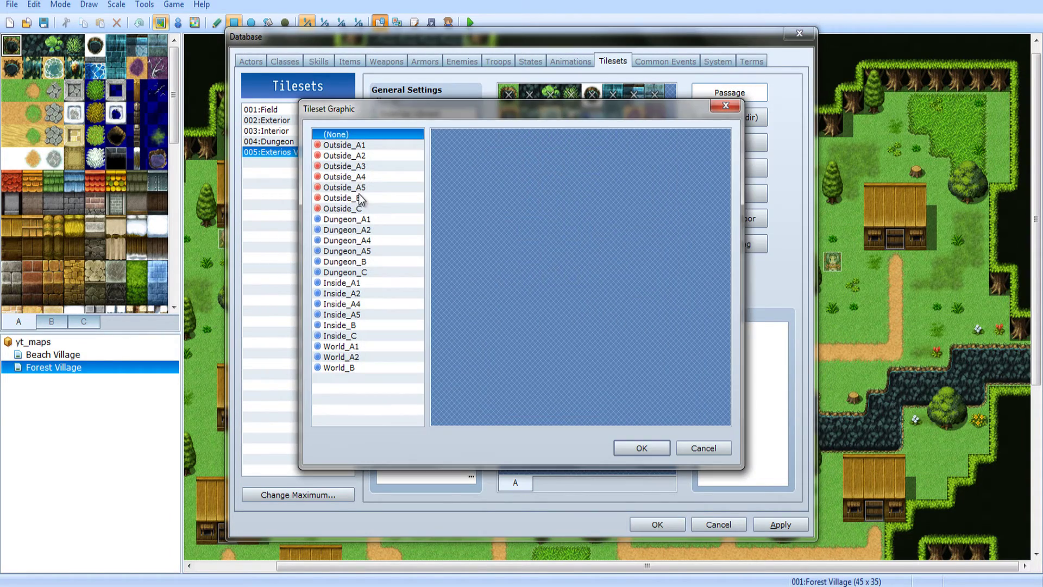
left_click(343, 177)
double_click(368, 179)
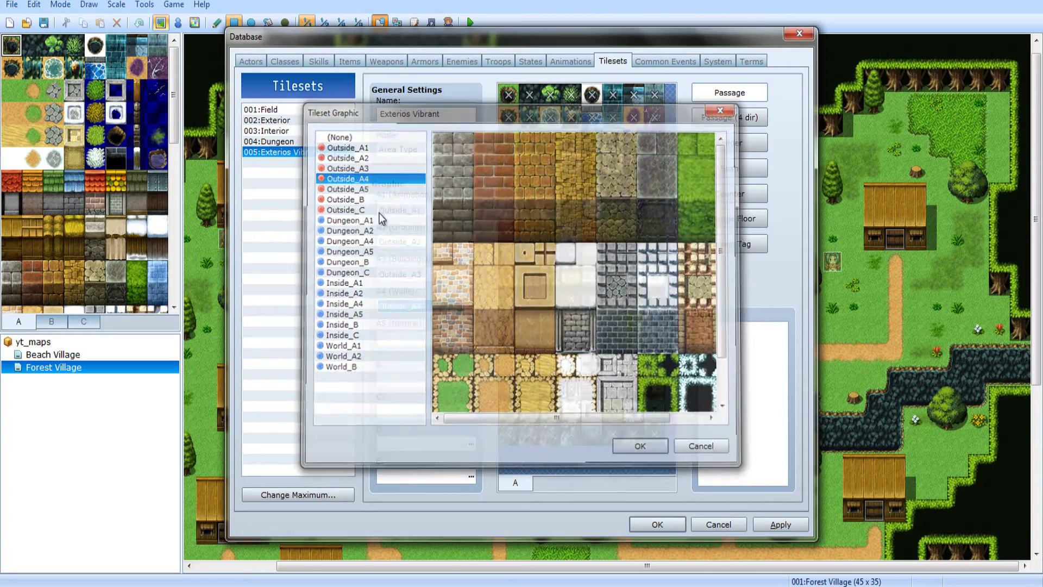
left_click(407, 342)
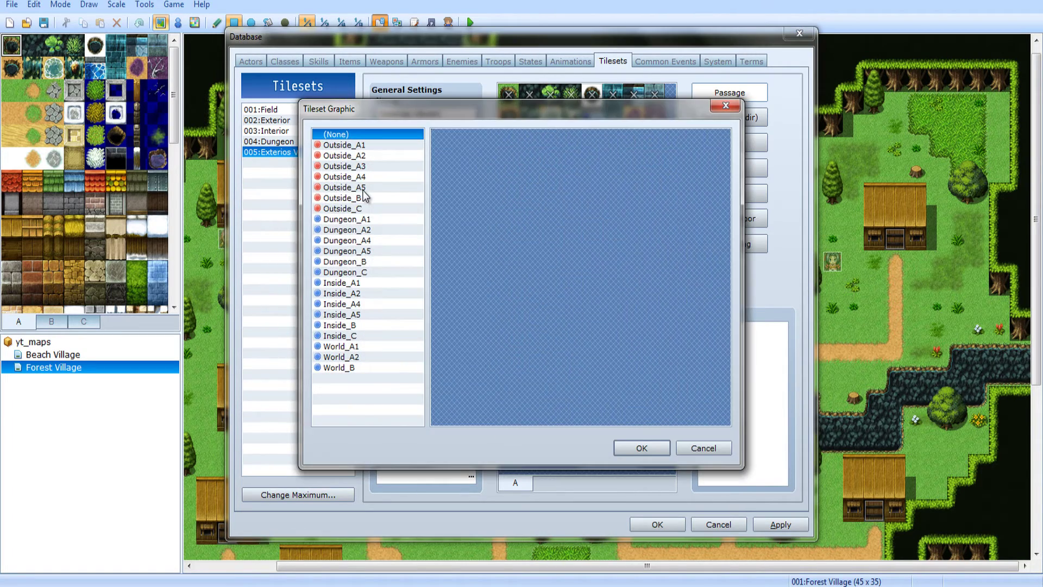
double_click(363, 189)
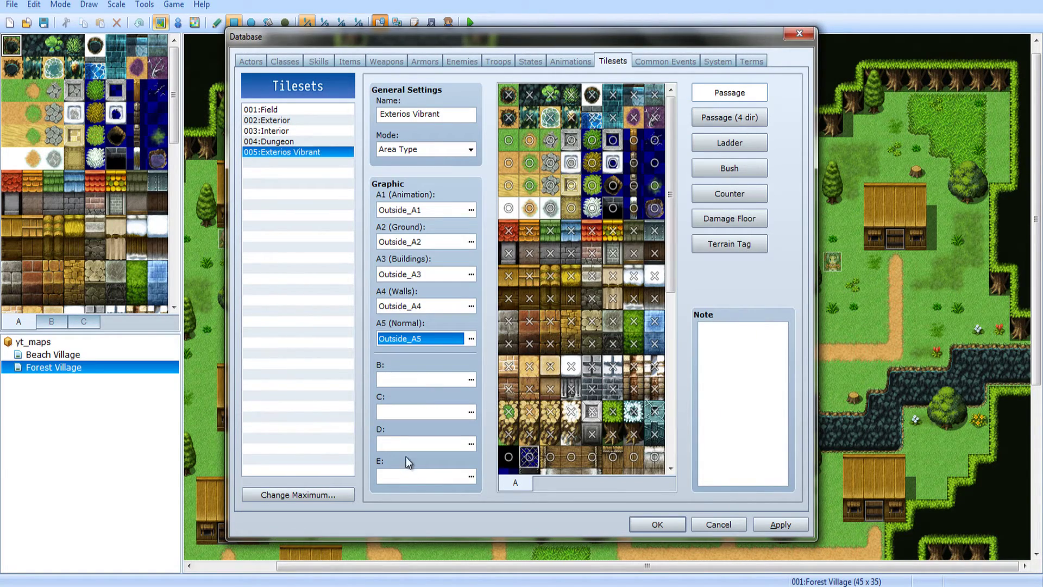
Assign Outside_B and Outside_C to the B and C slots
left_click(423, 480)
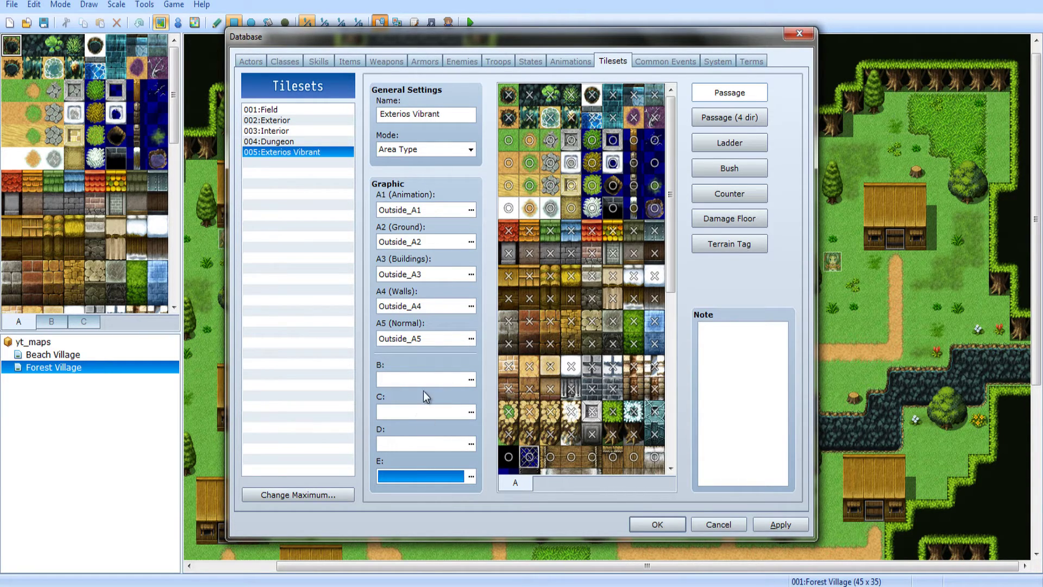
double_click(413, 381)
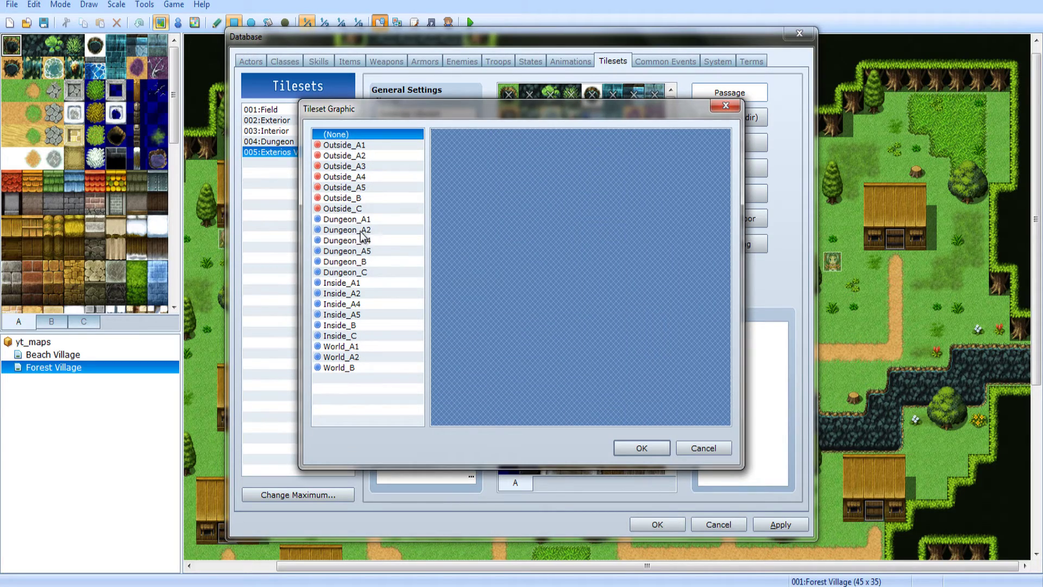
double_click(367, 197)
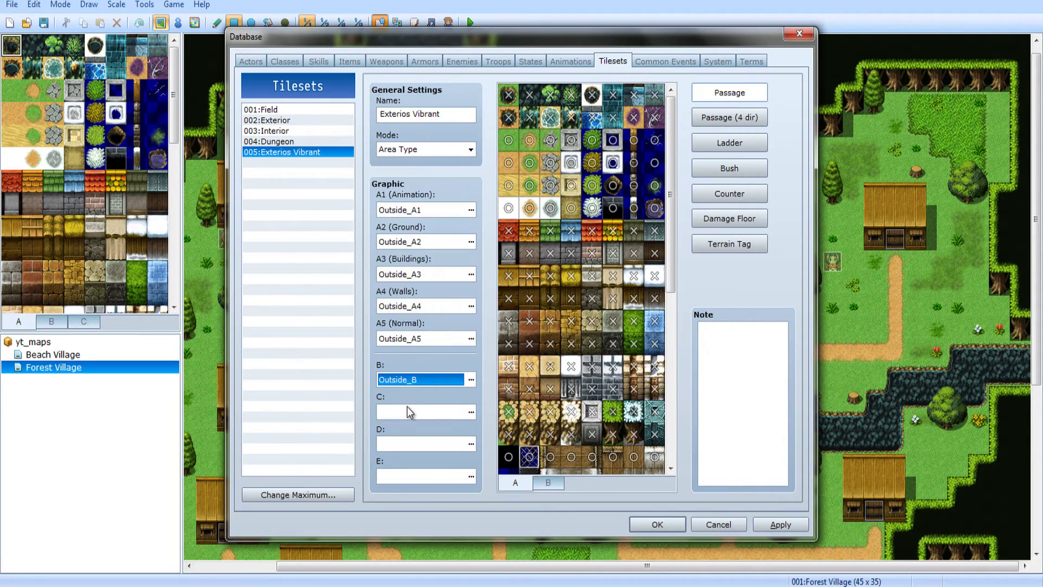
double_click(408, 411)
double_click(361, 208)
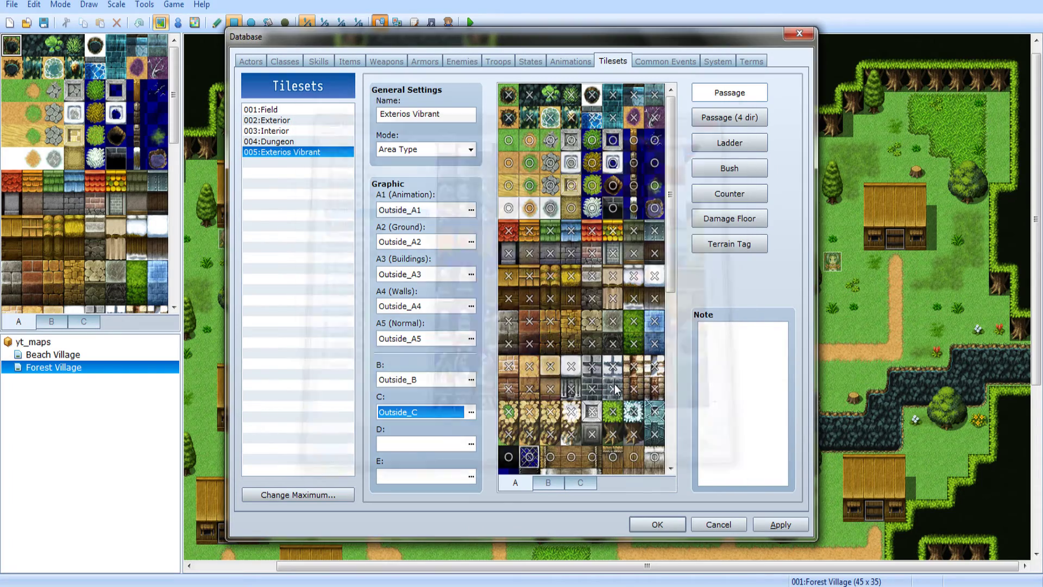
left_click(432, 441)
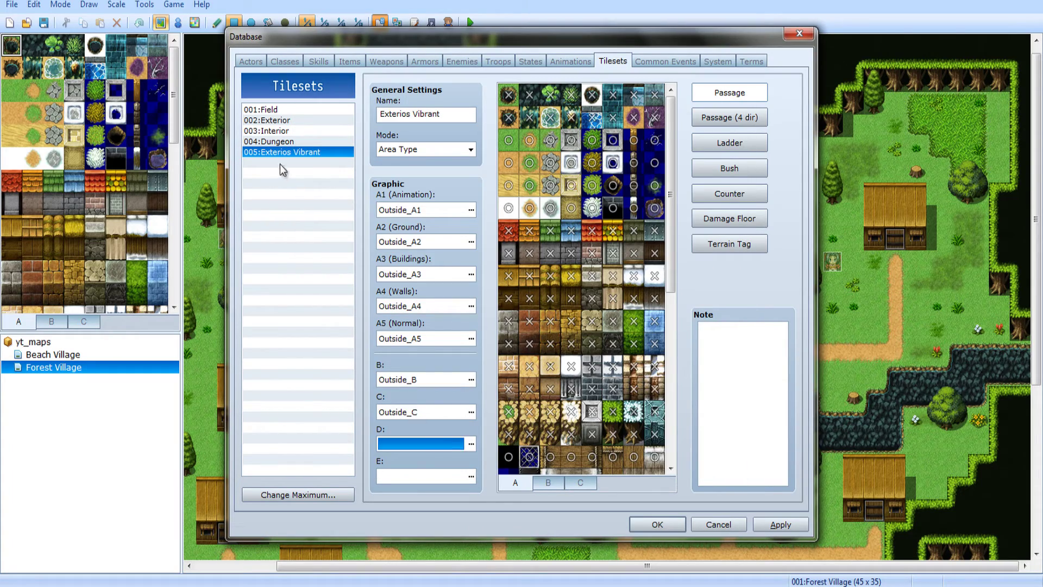
Confirm the Database and preview Dungeon_B in Resource Manager's Graphics/Tilesets
left_click(658, 524)
left_click(397, 23)
left_click(456, 255)
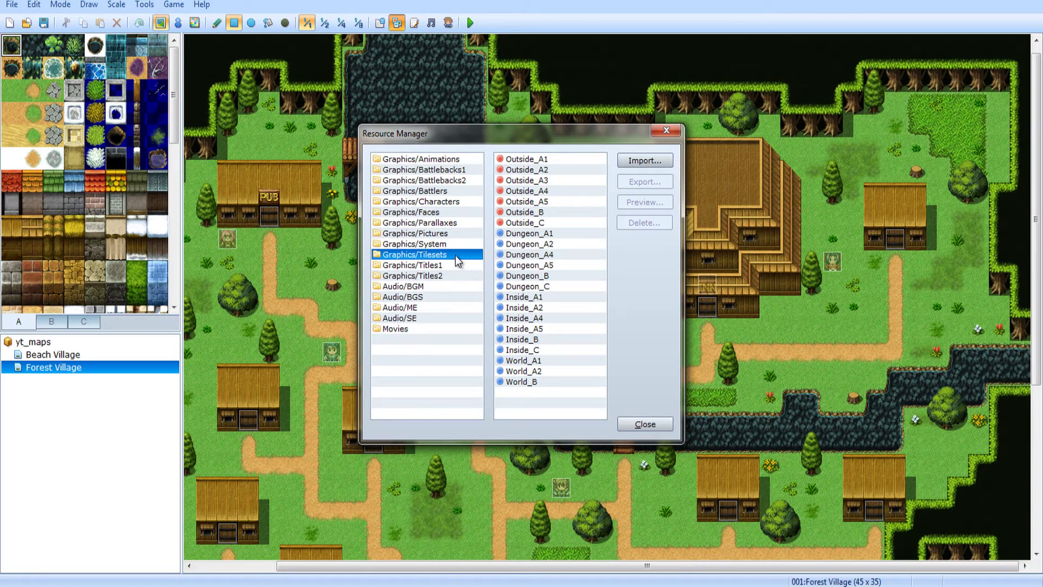
left_click(553, 277)
left_click(660, 202)
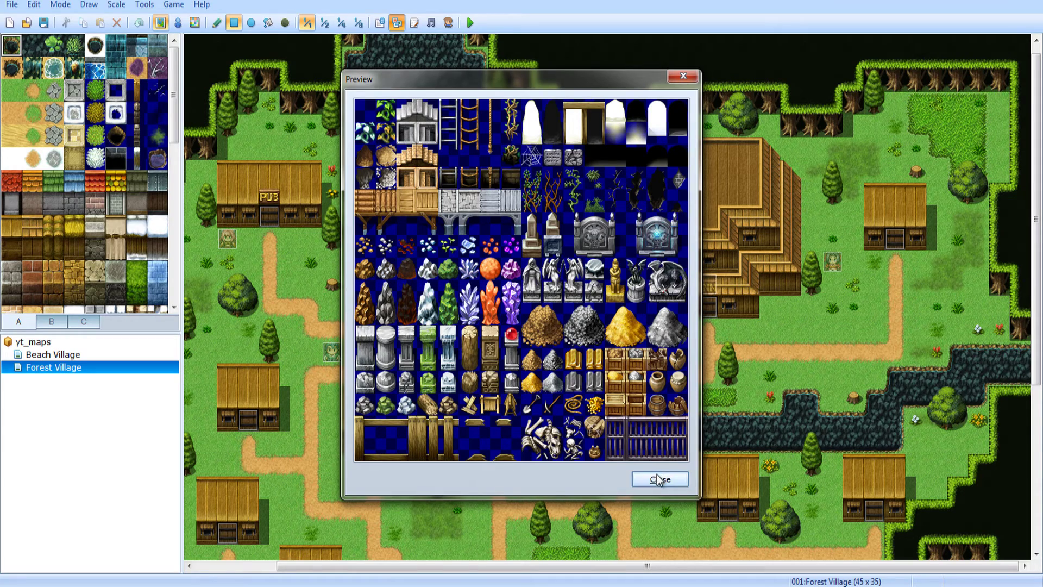
left_click(659, 479)
Preview Dungeon_C, export it to an image file, and close Resource Manager
left_click(553, 287)
left_click(660, 202)
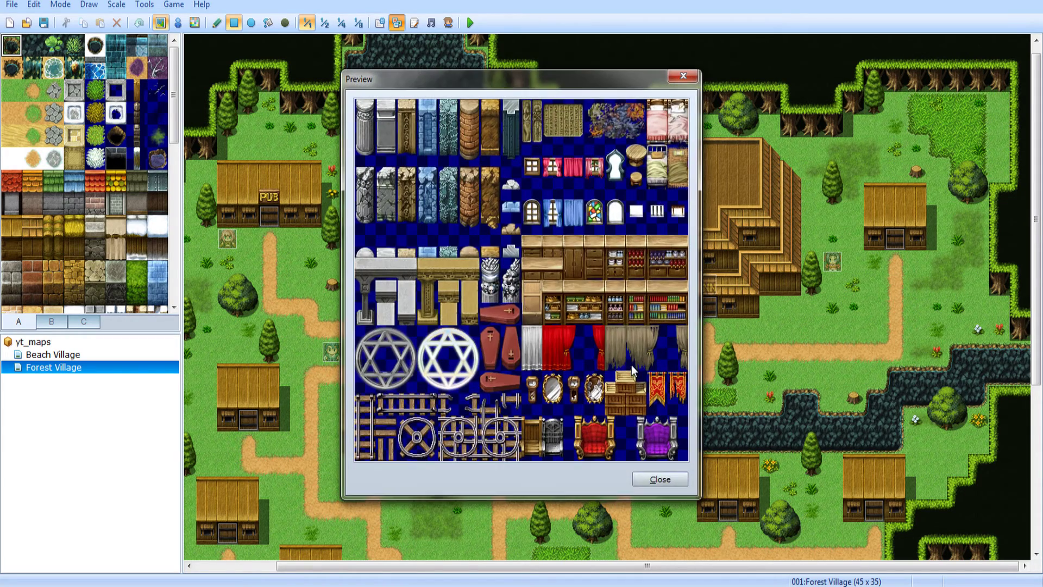
left_click(658, 480)
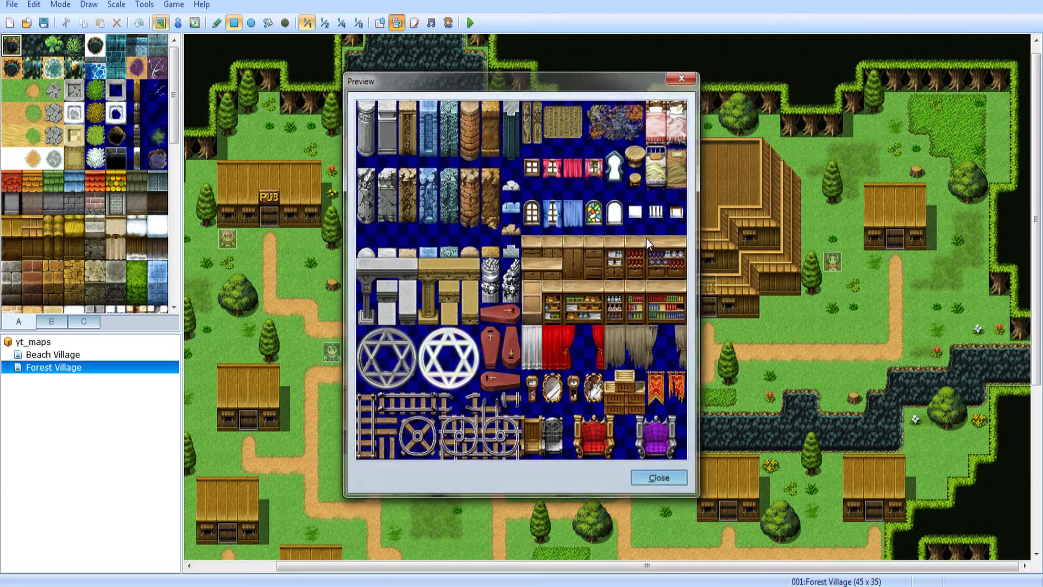
left_click(641, 178)
left_click(716, 420)
left_click(669, 133)
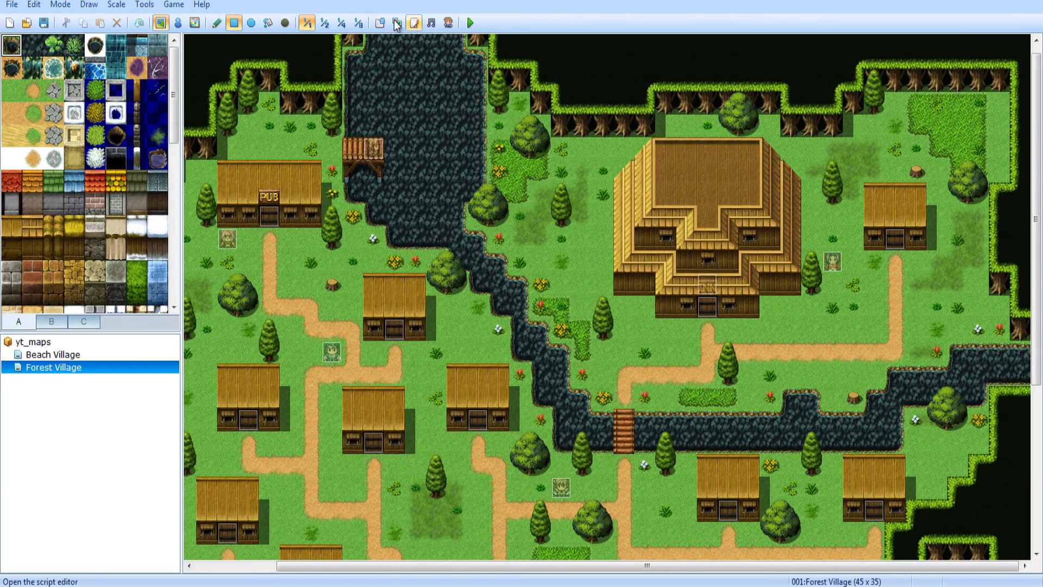
Set Dungeon_C as Exterios Vibrant's D sheet after comparing it with Dungeon_B, and save the Database
left_click(379, 22)
left_click(467, 445)
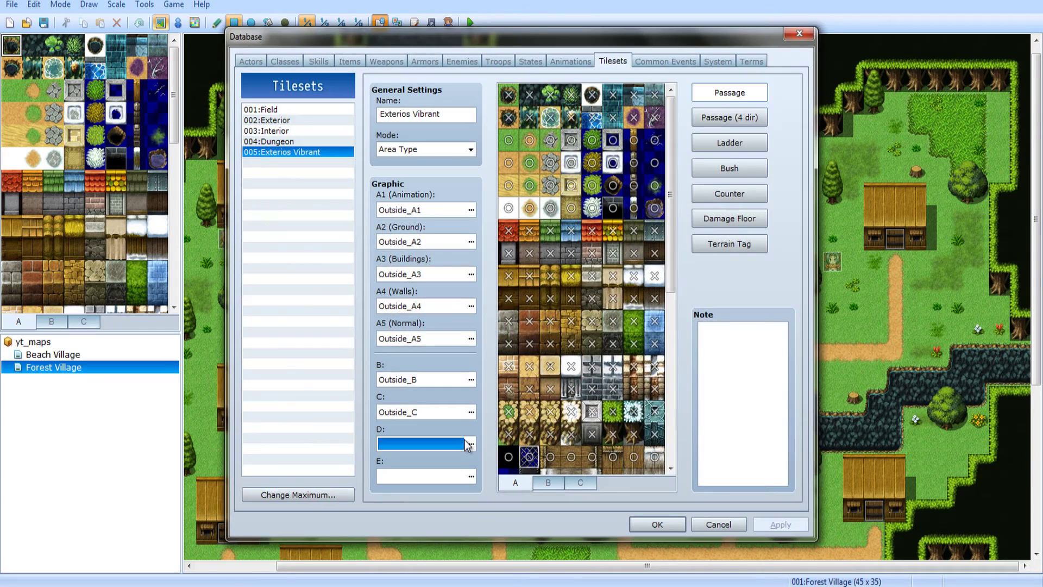
left_click(468, 444)
left_click(354, 209)
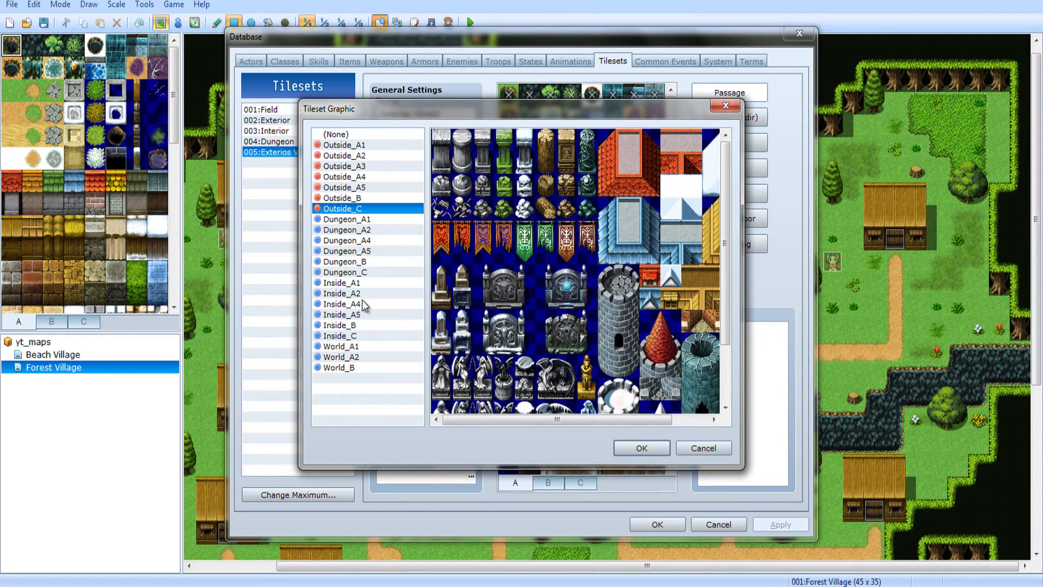
left_click(372, 274)
left_click(369, 262)
left_click(372, 270)
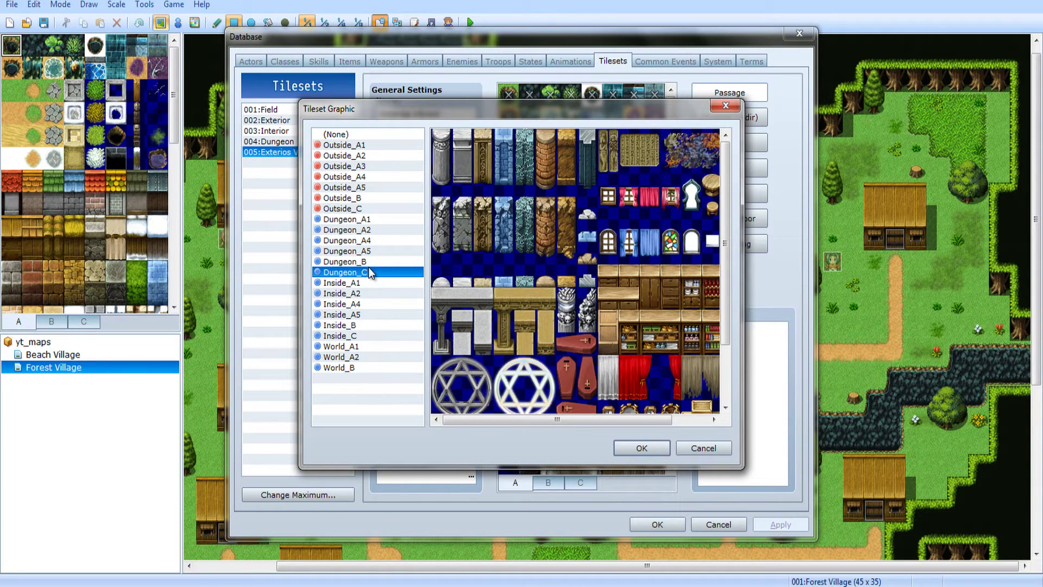
left_click(368, 261)
left_click(374, 273)
left_click(631, 447)
left_click(652, 526)
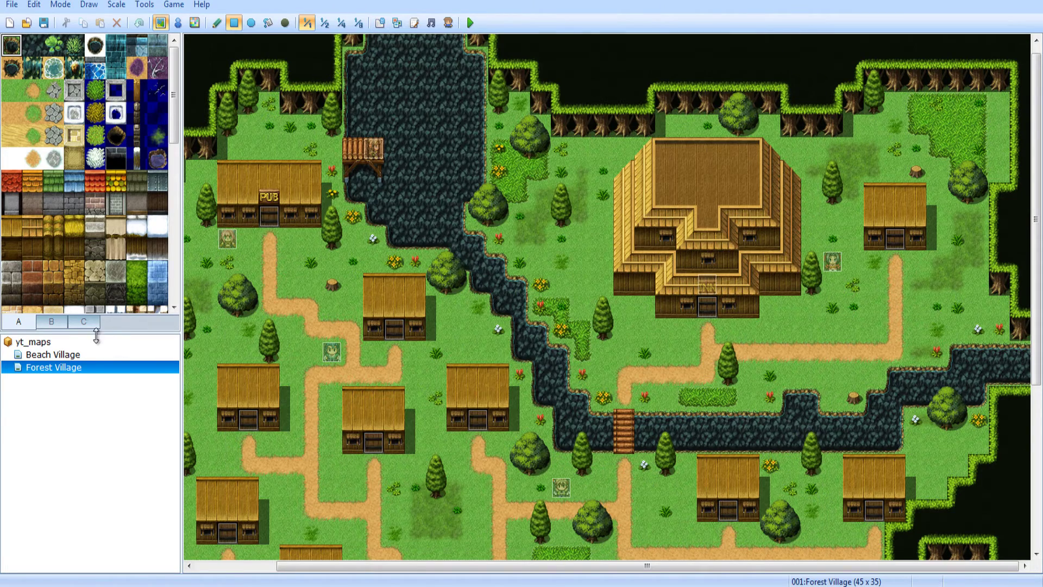
left_click(85, 326)
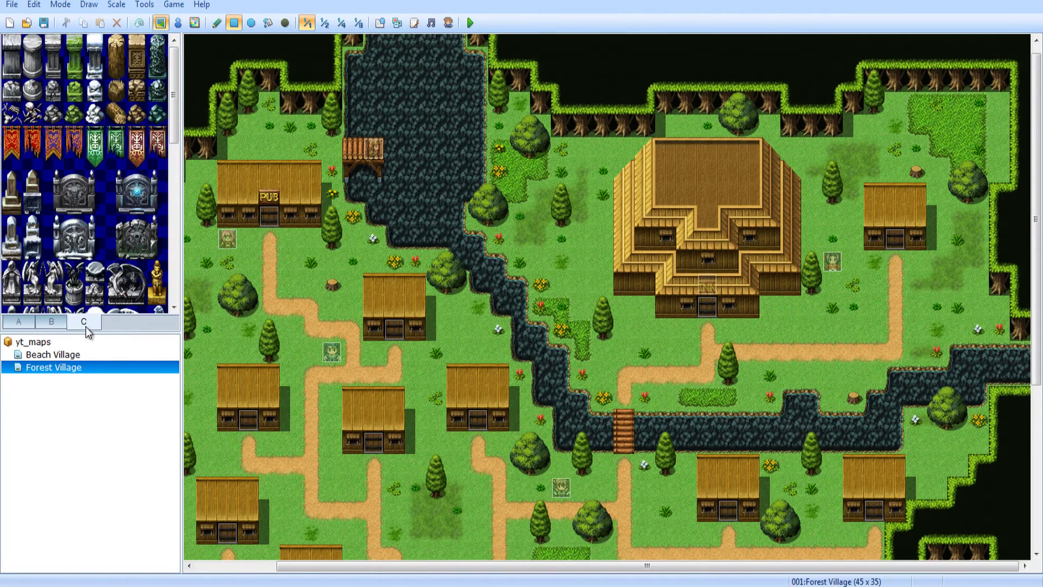
Switch Forest Village's map tileset to 005:Exterios Vibrant and show palette page D
right_click(76, 373)
left_click(106, 387)
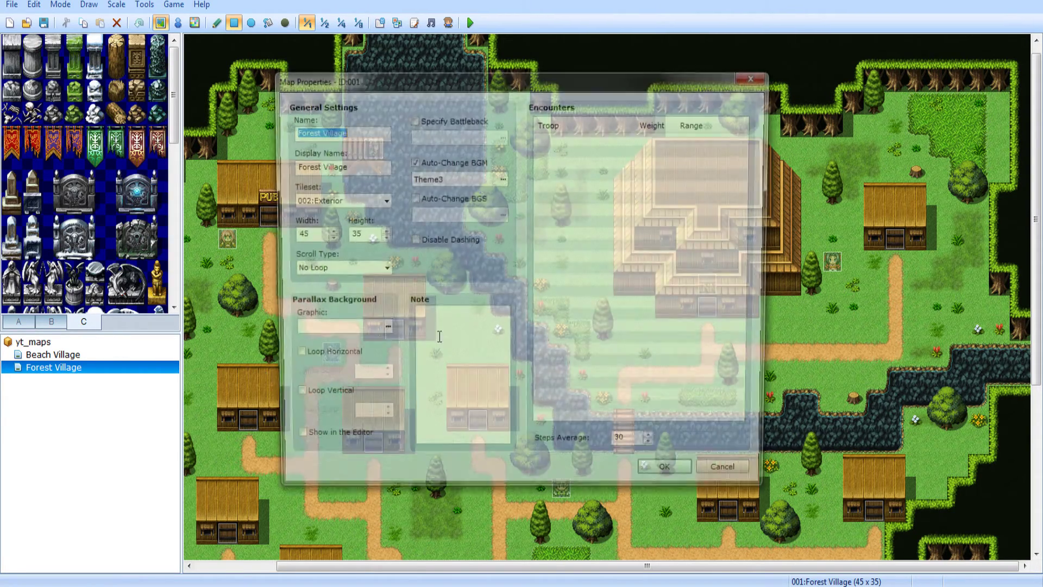
left_click(339, 200)
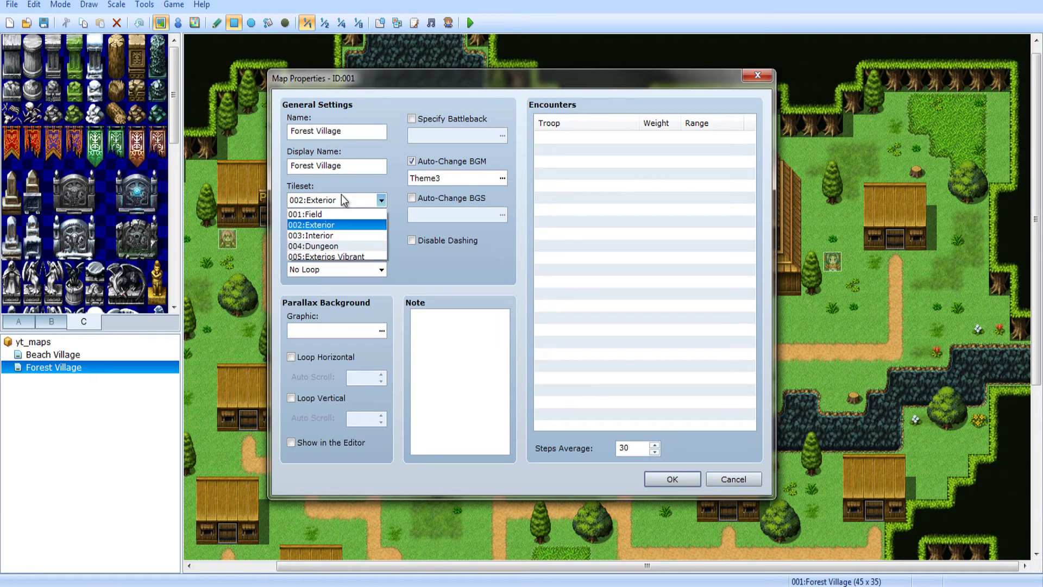
left_click(354, 256)
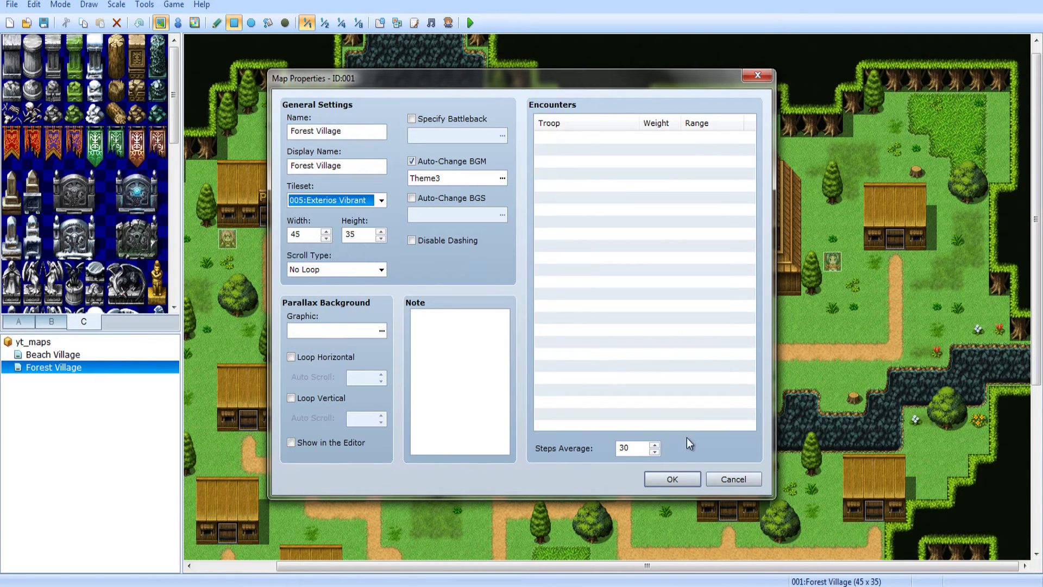
left_click(683, 485)
left_click(115, 322)
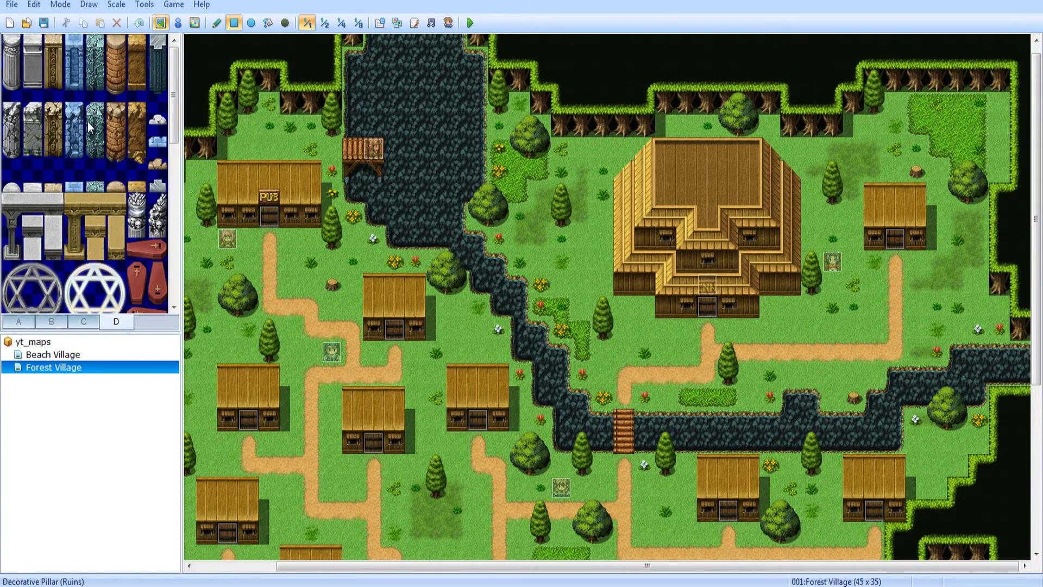
Select a three-tile-tall pillar from page D and switch to the Pencil tool
left_click_drag(96, 111, 97, 159)
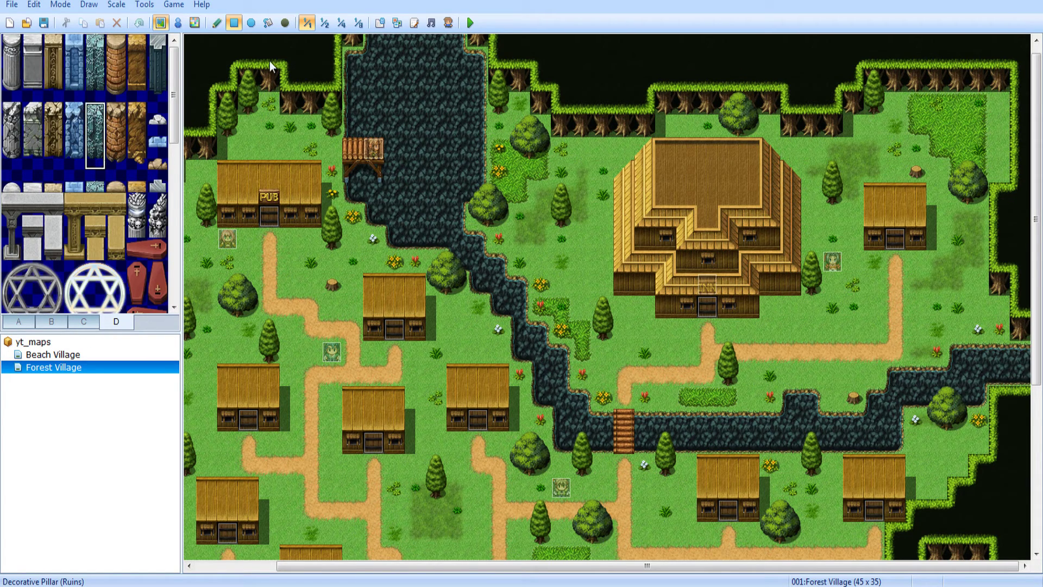
left_click(216, 23)
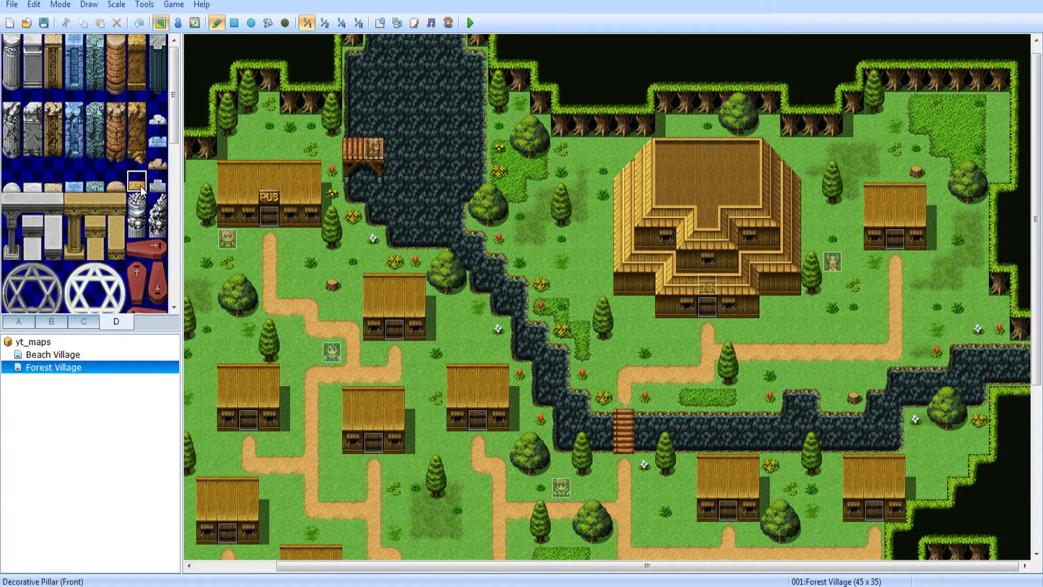
scroll(137, 206, "down", 3)
scroll(126, 230, "up", 4)
Browse D-page tiles: the lit hexagram, a decorative pillar, and a row ending at the coffin
left_click(79, 275)
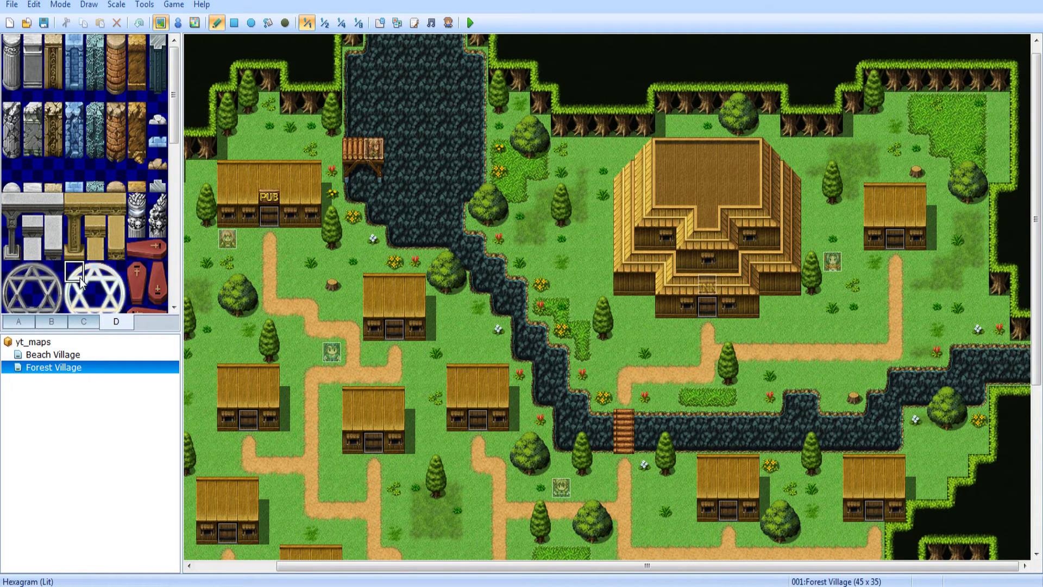
left_click(15, 50)
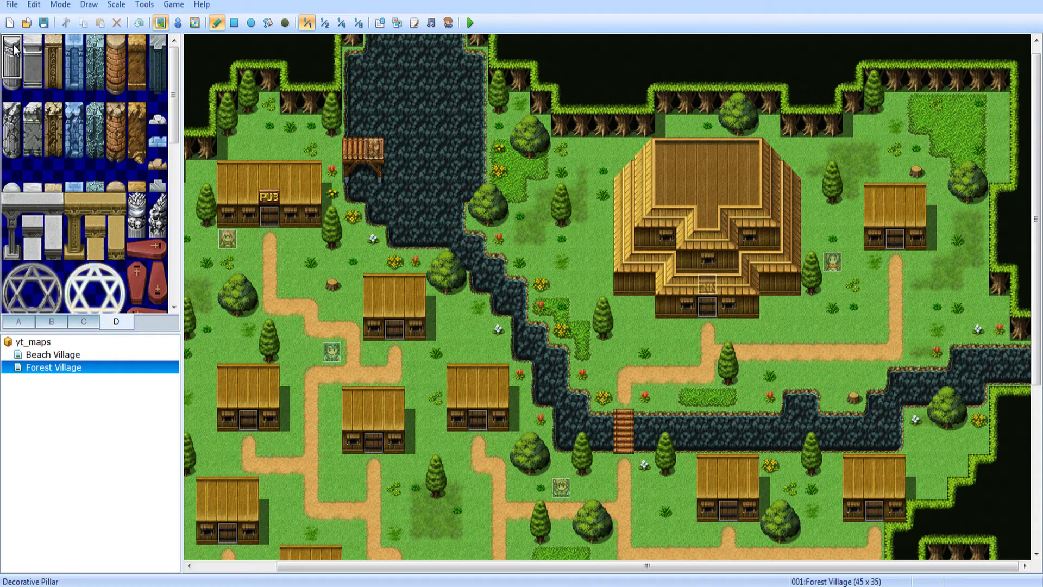
left_click_drag(11, 182, 162, 182)
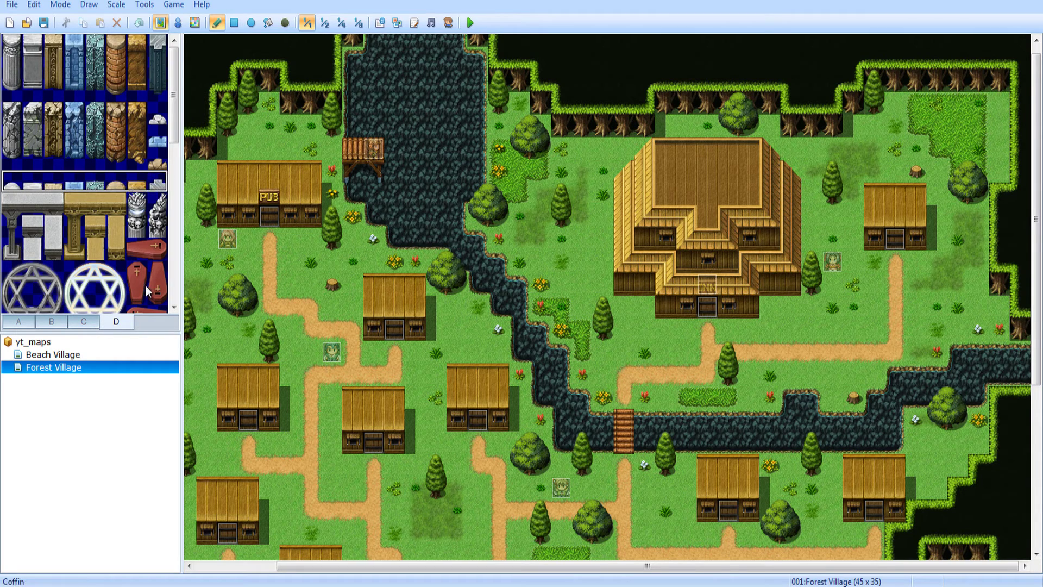
scroll(147, 287, "down", 8)
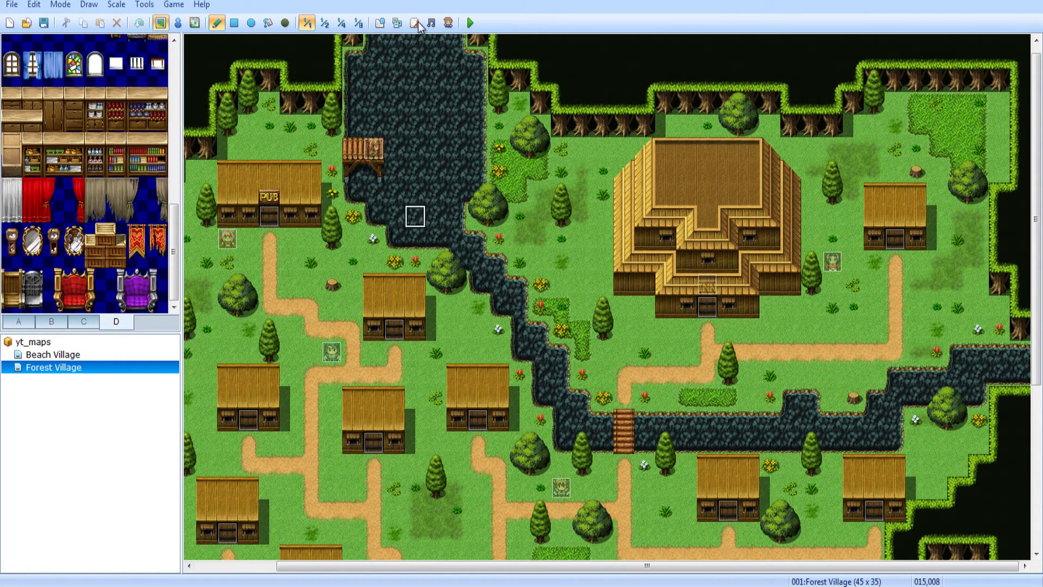
left_click(380, 22)
Preview several graphics, then set Inside_C as the Exterios Vibrant tileset's E sheet and save
left_click(445, 477)
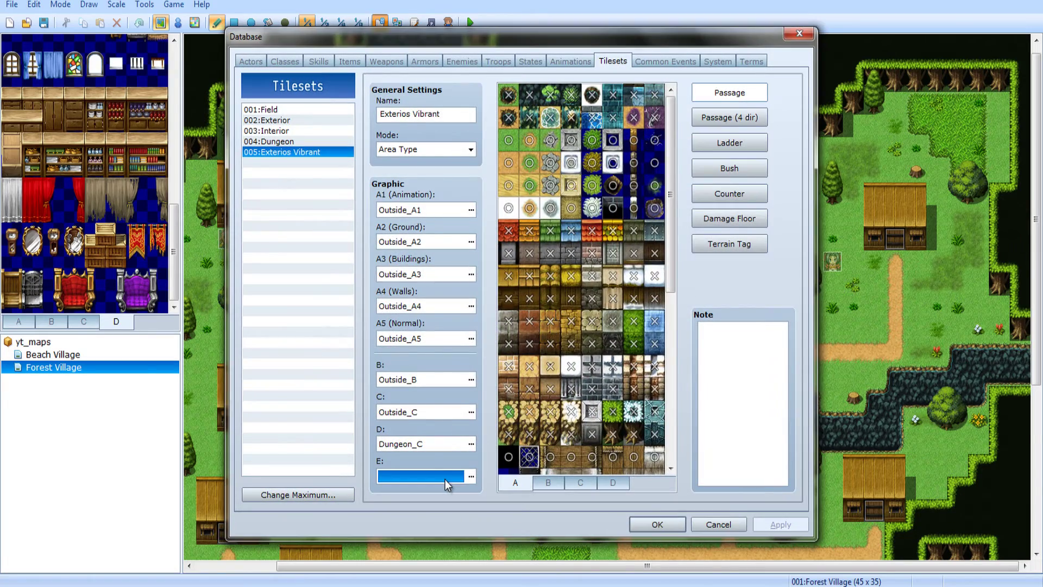
left_click(445, 479)
left_click(367, 220)
left_click(383, 315)
left_click(371, 354)
left_click(364, 346)
left_click(360, 335)
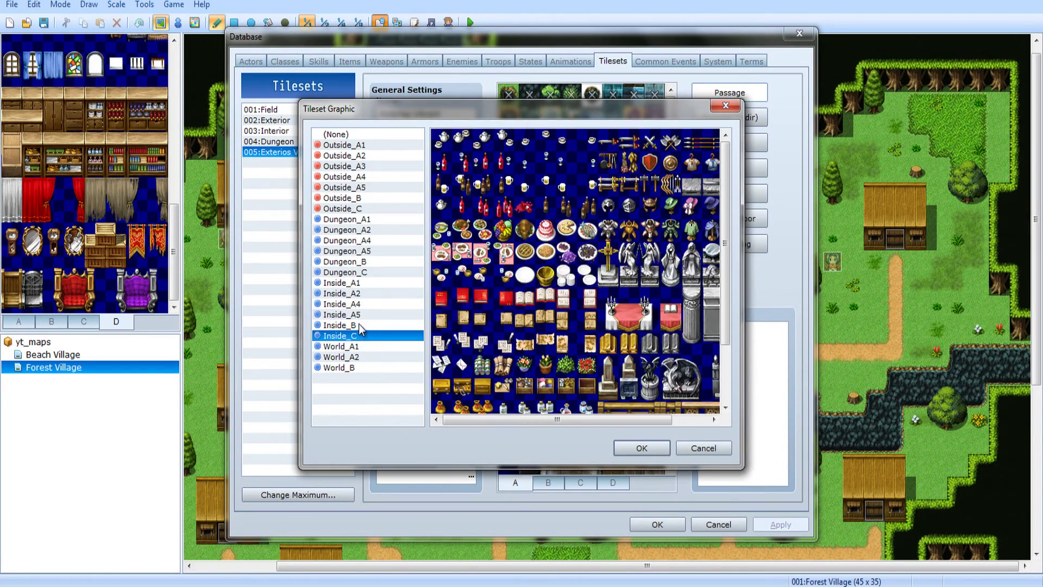
left_click(664, 449)
left_click(656, 523)
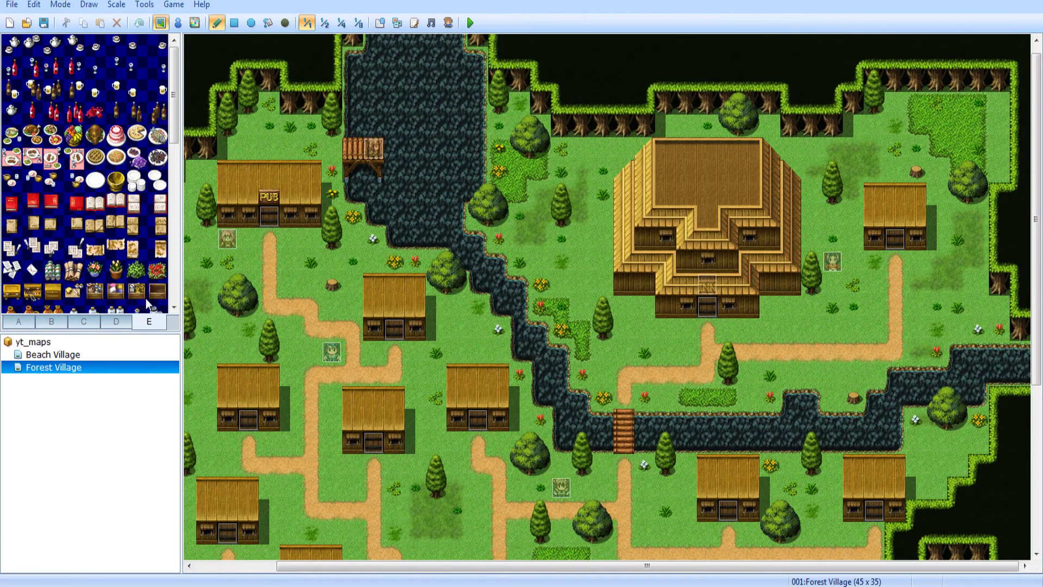
Try a block of gold pillar tiles at the southern entrance, then undo it
left_click(175, 308)
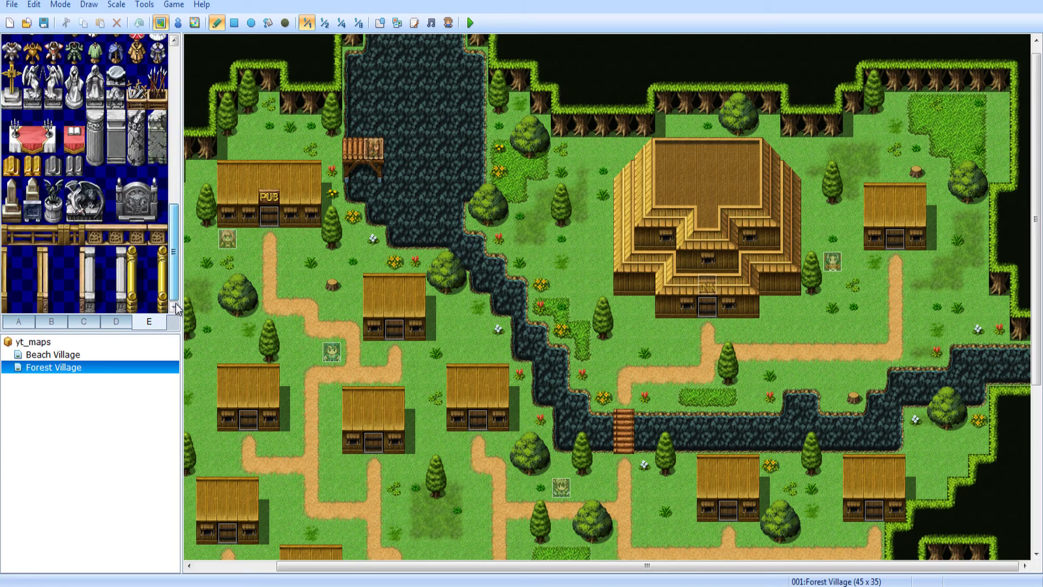
left_click_drag(158, 301, 136, 255)
middle_click_drag(560, 336, 618, 500)
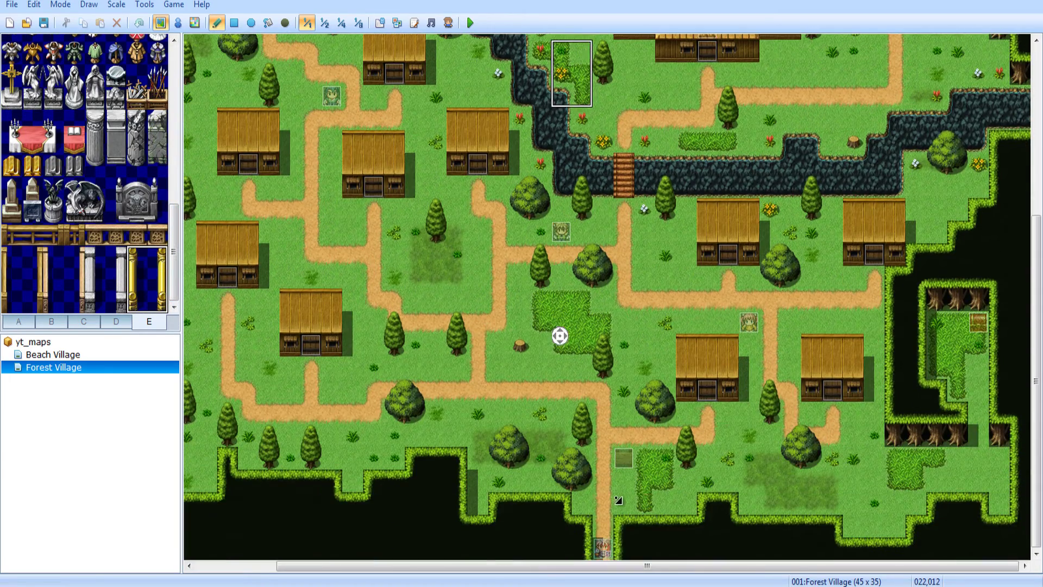
left_click(589, 497)
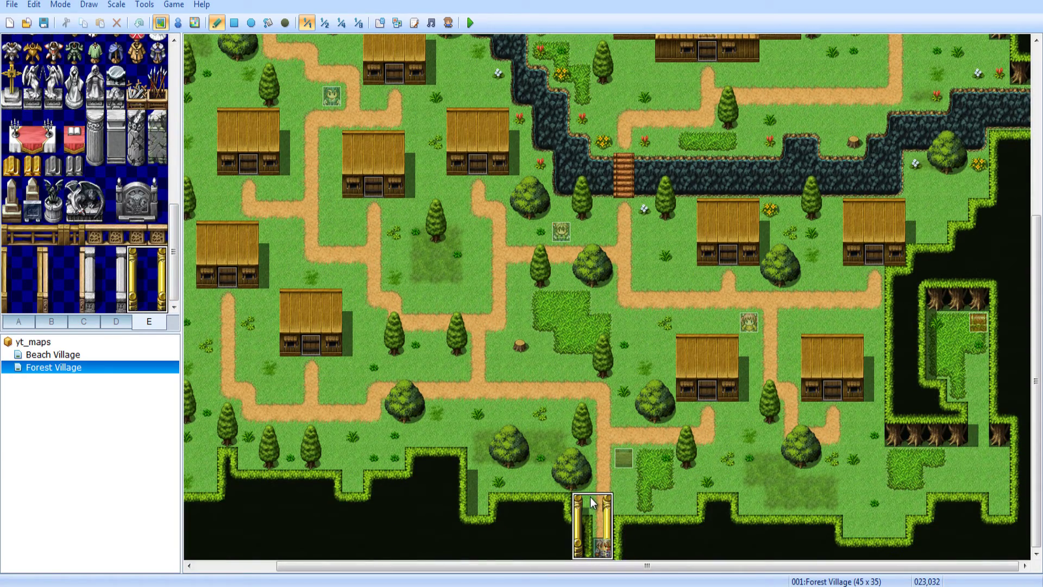
key("ctrl+z")
Paint three-tile gold pillars on the left and right sides of the entrance path
left_click_drag(114, 278, 136, 282)
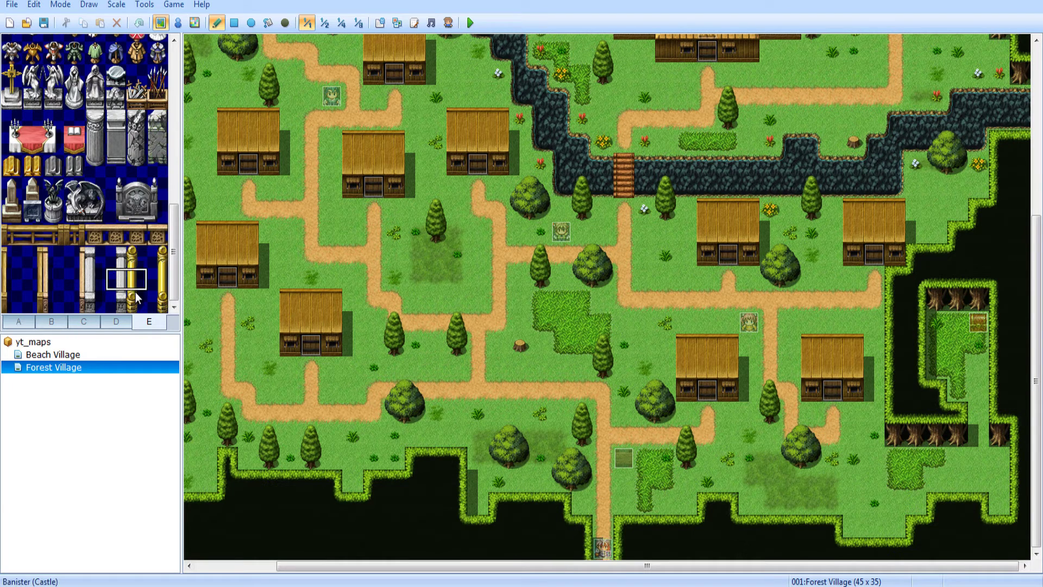
left_click(577, 524)
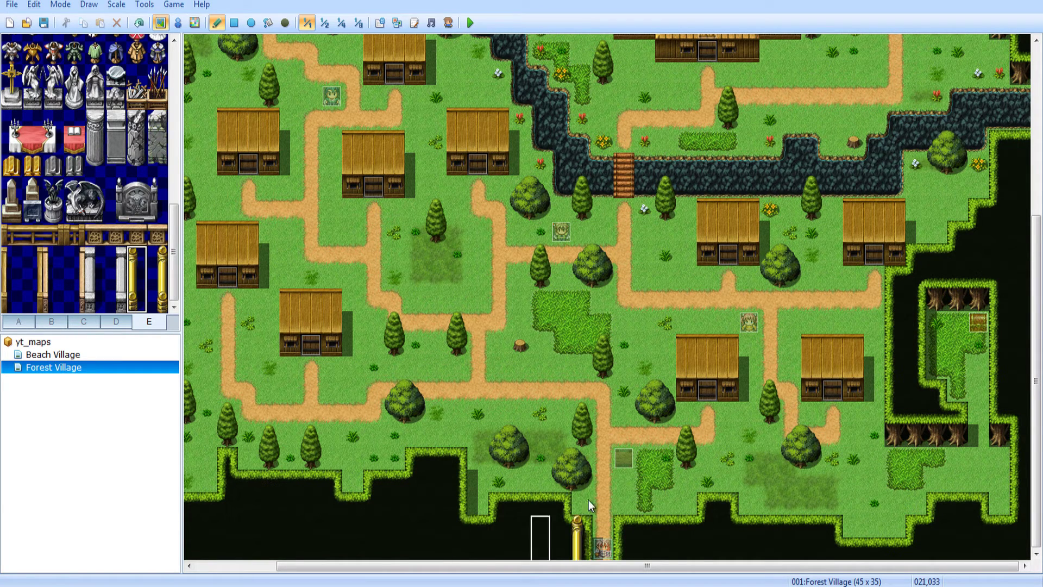
key("ctrl+z")
left_click(577, 501)
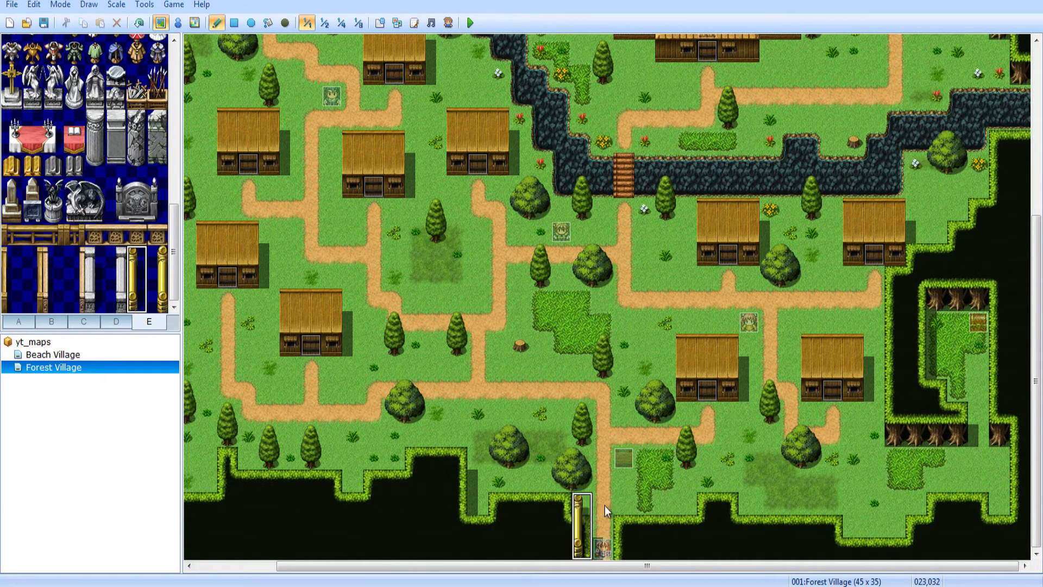
left_click_drag(157, 256, 158, 301)
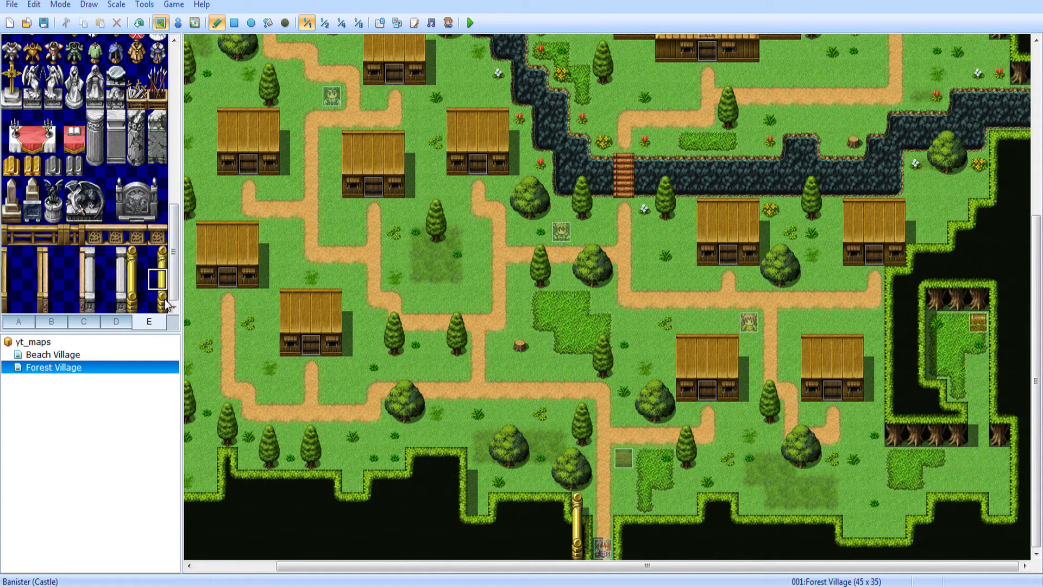
left_click(624, 497)
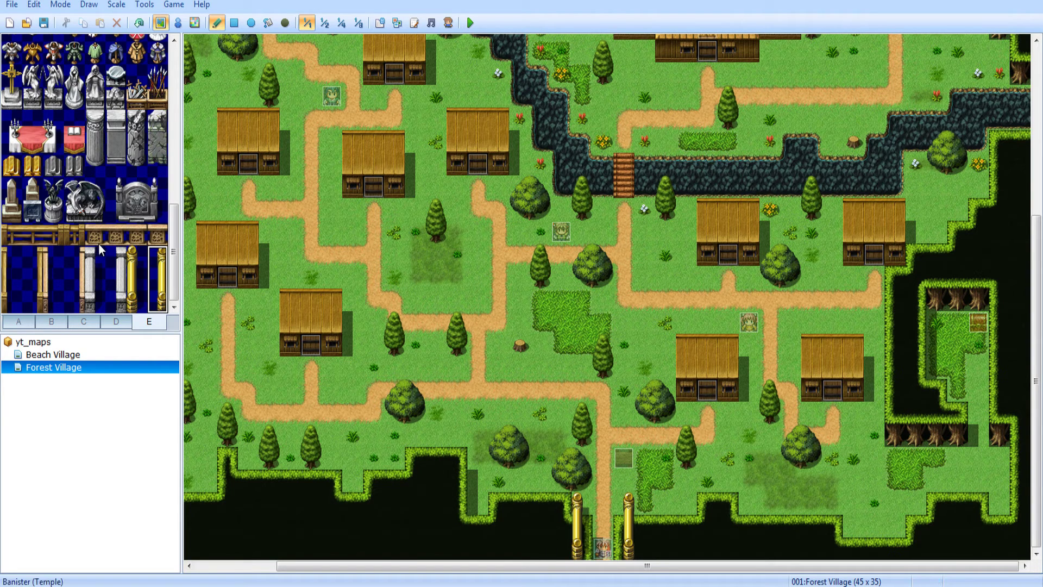
Try a three-tile railing between the pillars, undo it, then pick up a map tile
left_click_drag(95, 236, 142, 239)
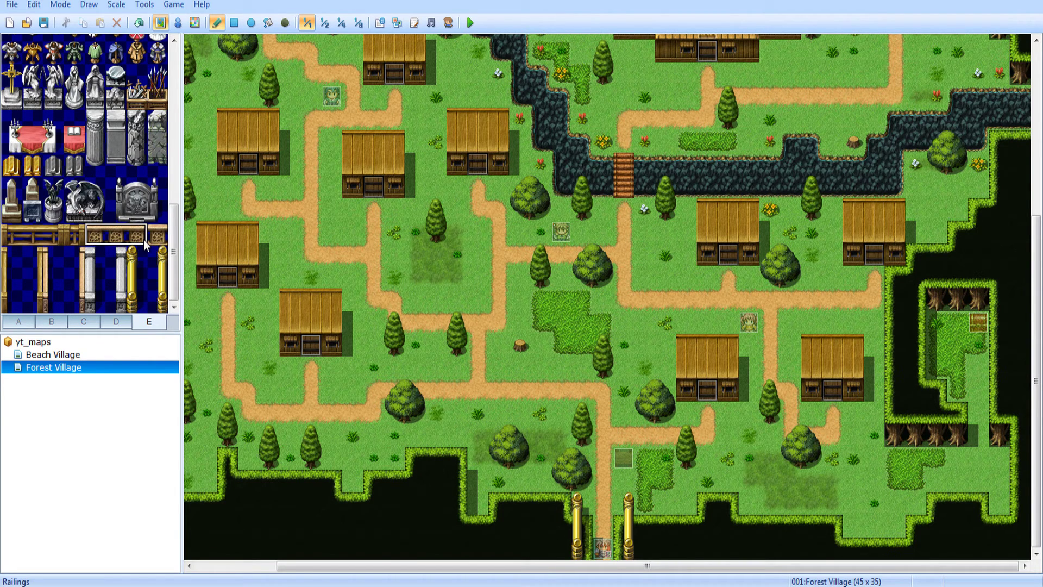
left_click(584, 546)
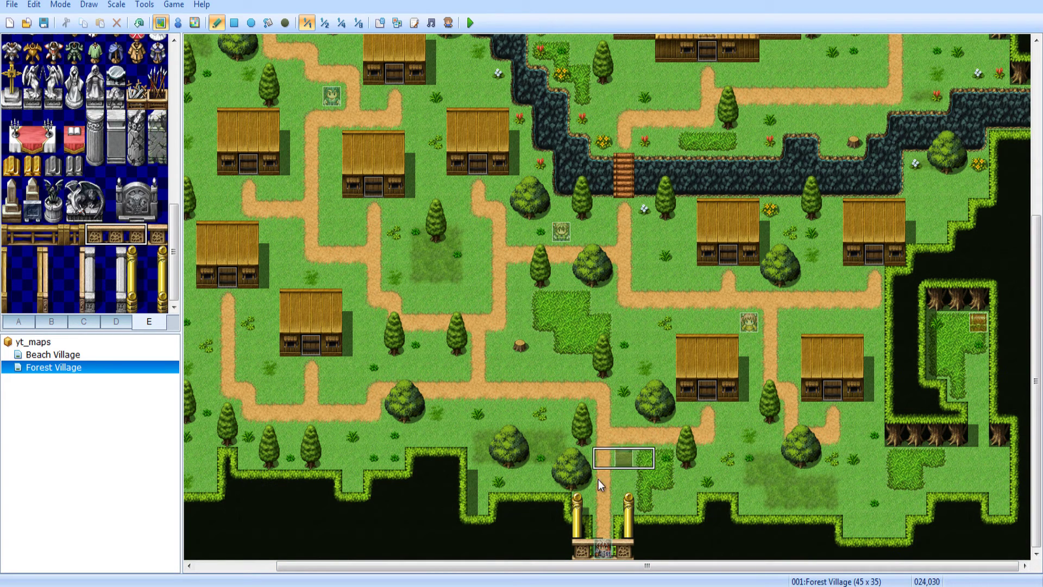
key("ctrl+z")
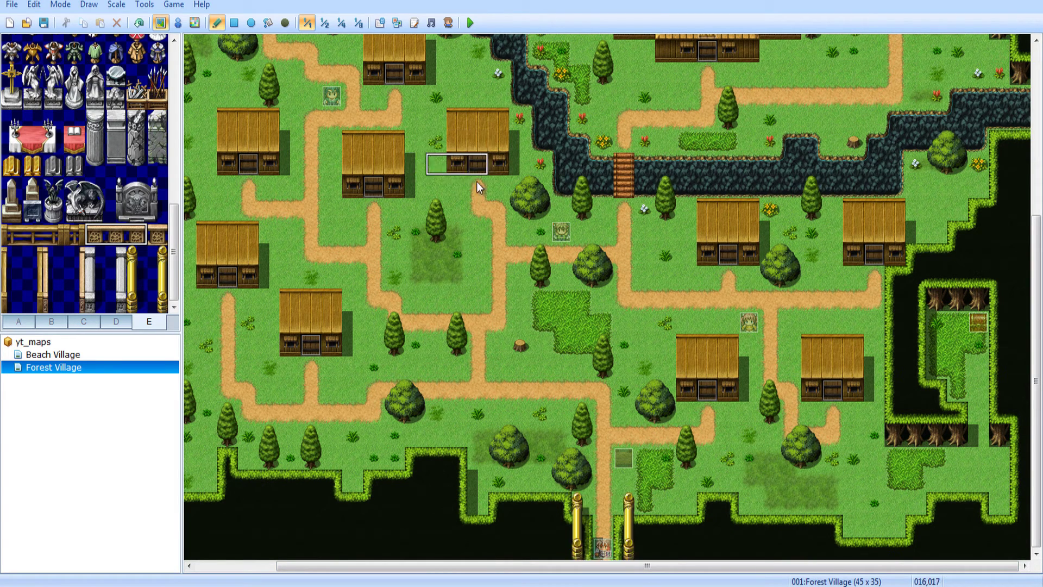
right_click(514, 246)
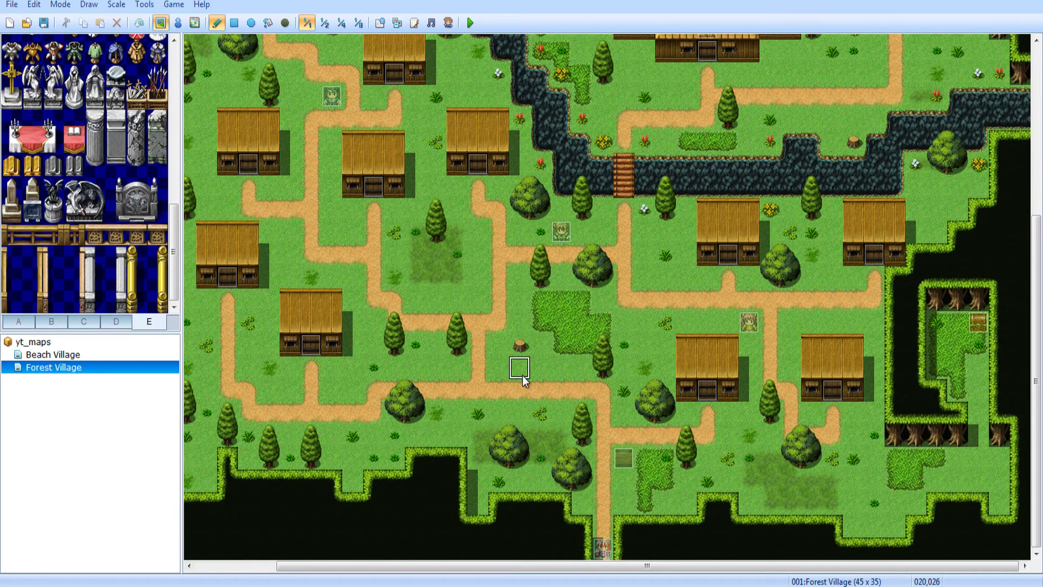
scroll(523, 375, "up", 5)
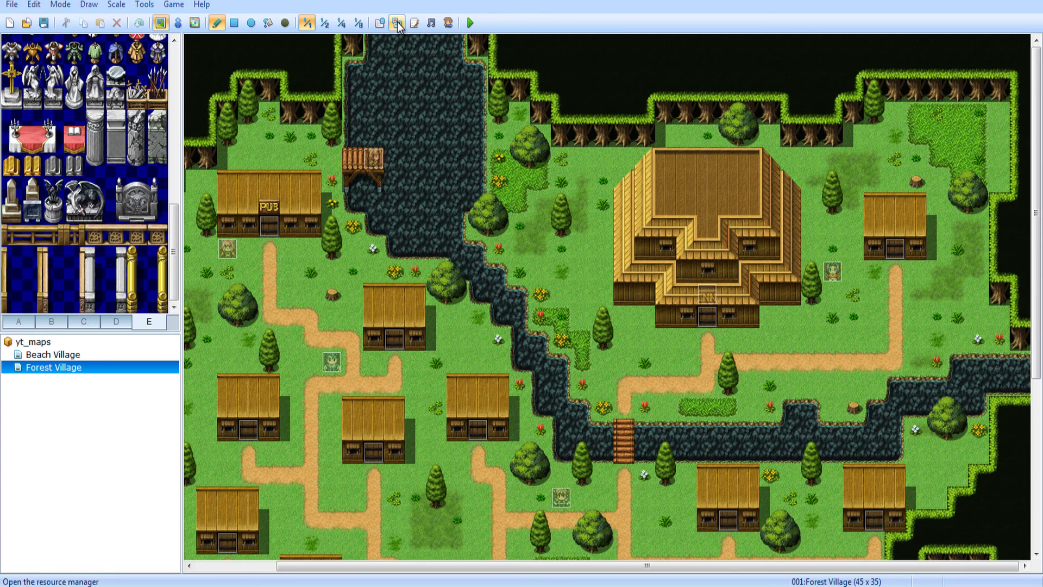
left_click(397, 22)
left_click_drag(541, 159, 546, 222)
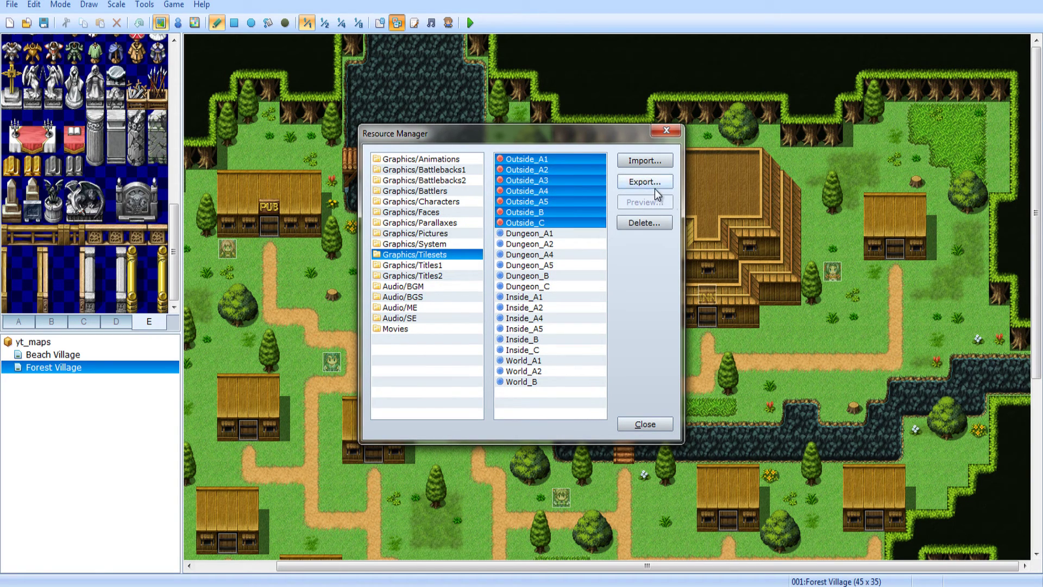
left_click(655, 133)
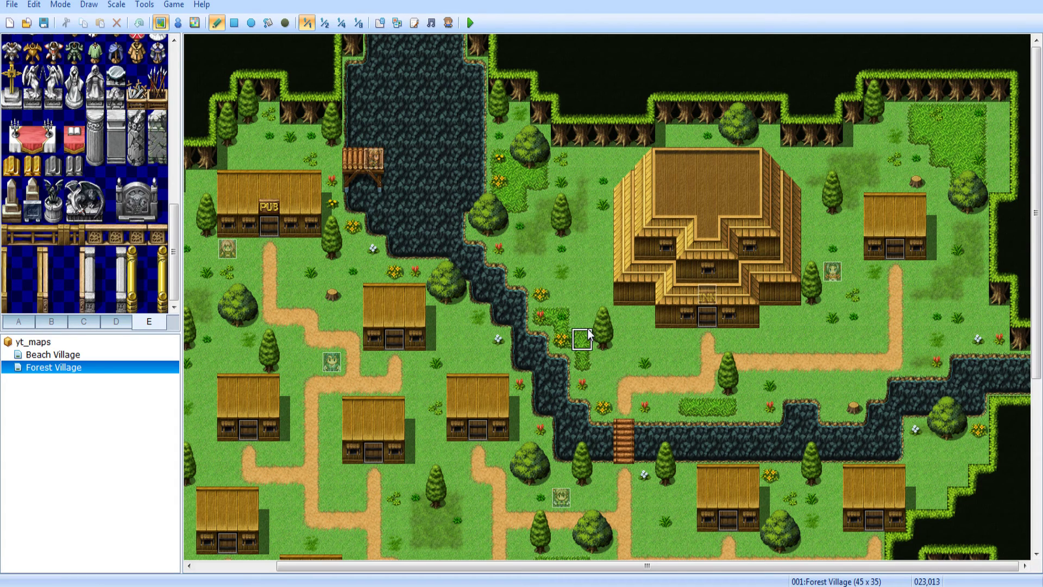